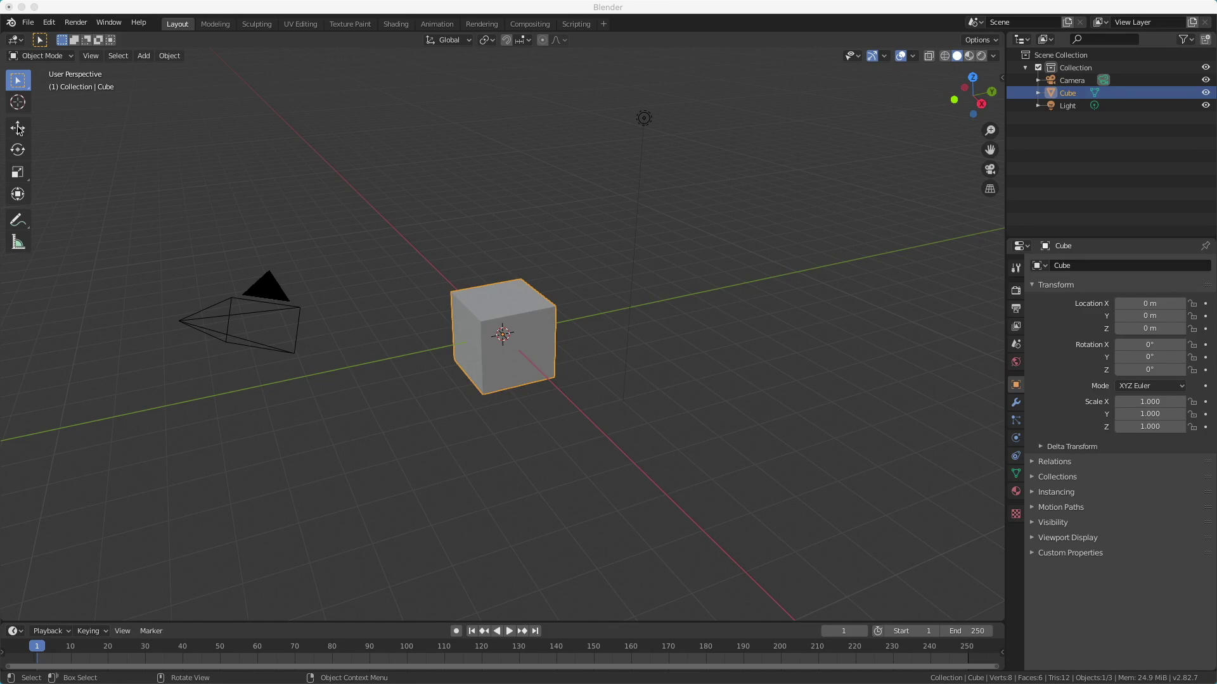
Try to slide the cube about 4.6 m along the X axis with the Move tool.
left_click(17, 128)
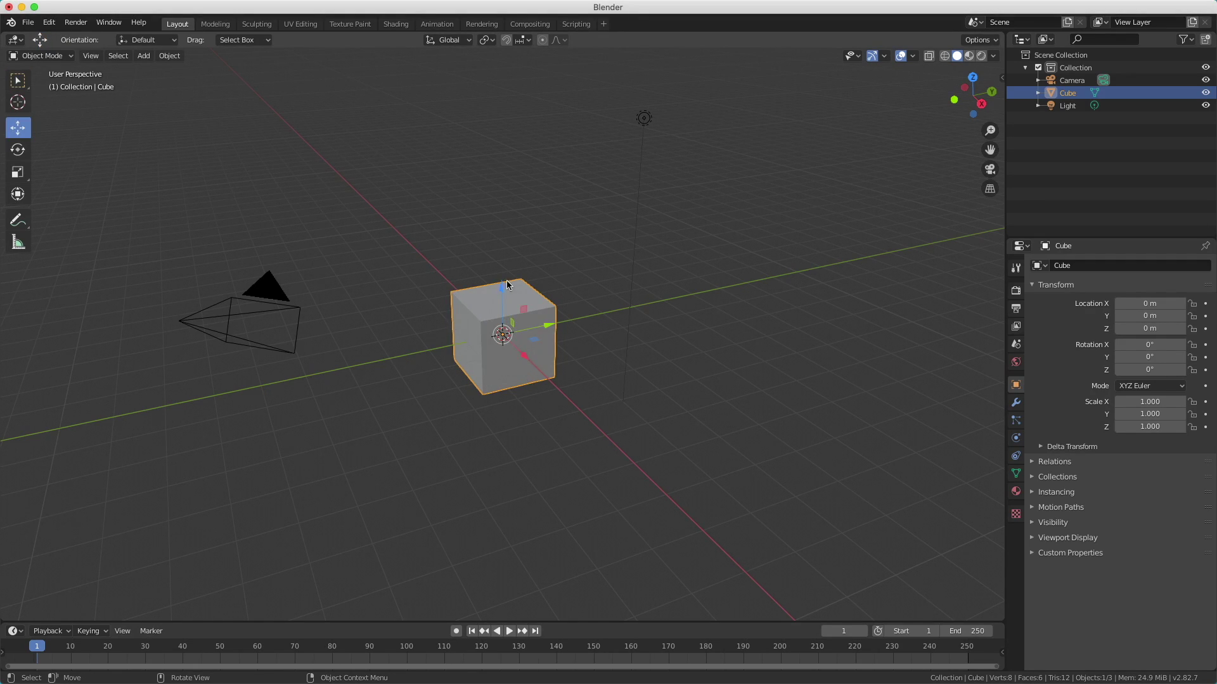
left_click(525, 360)
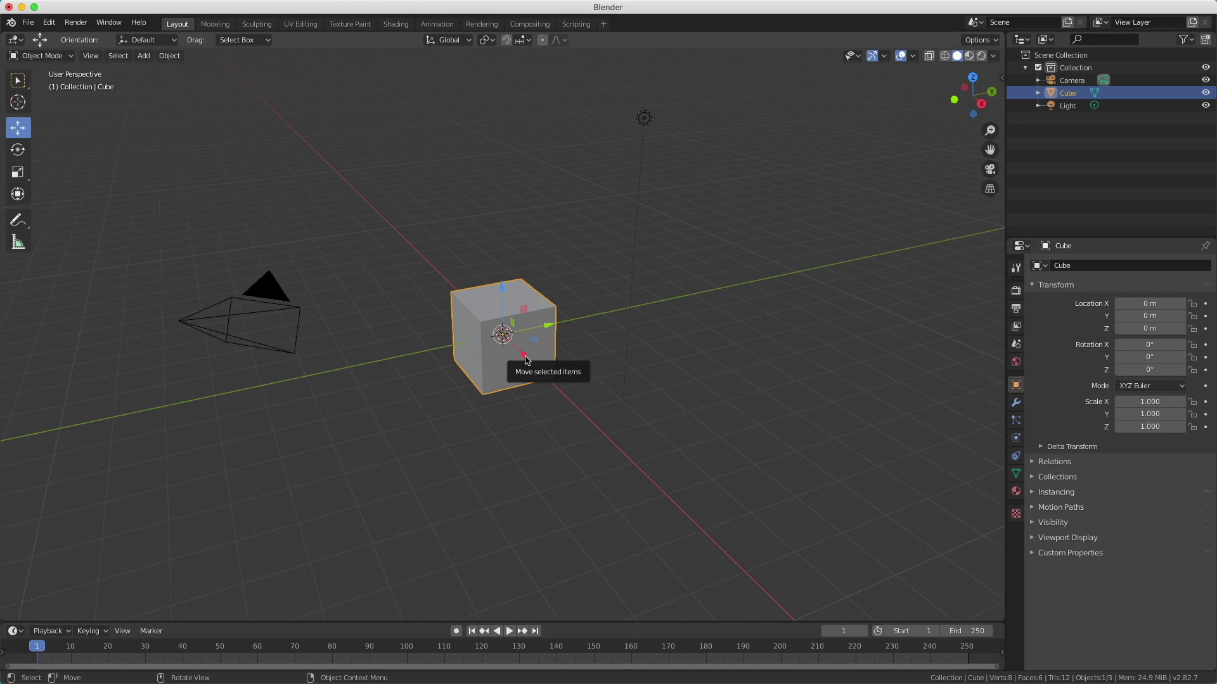
left_click_drag(525, 360, 647, 422)
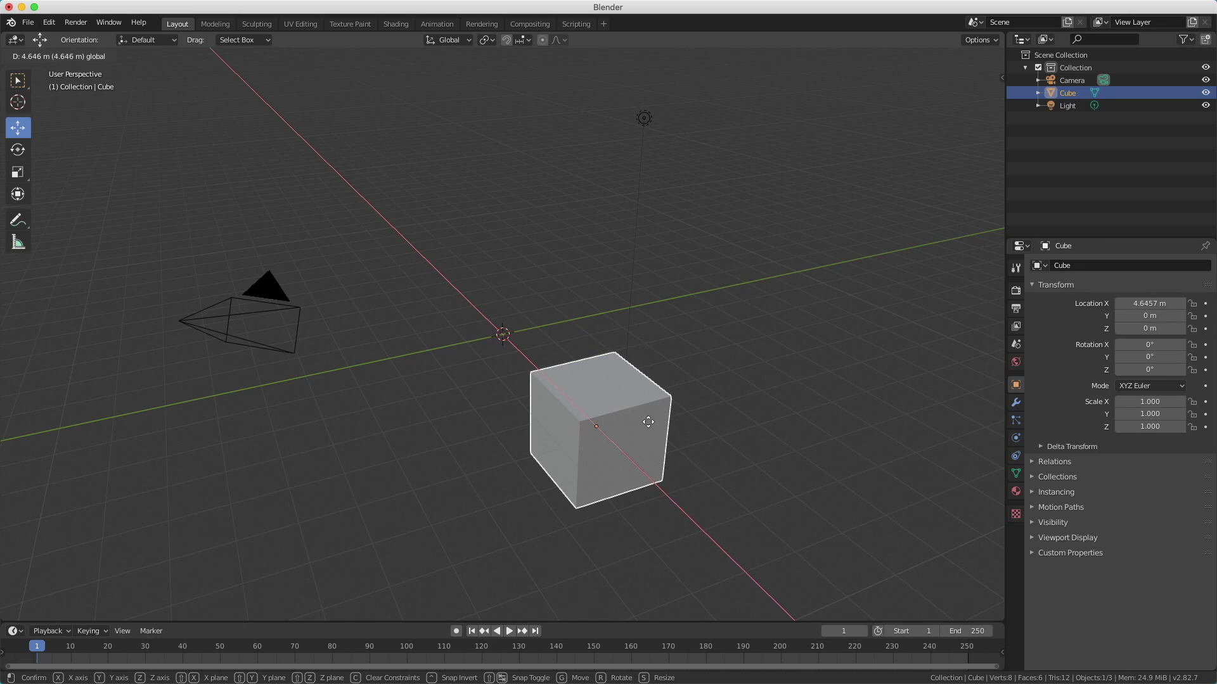
right_click(647, 422)
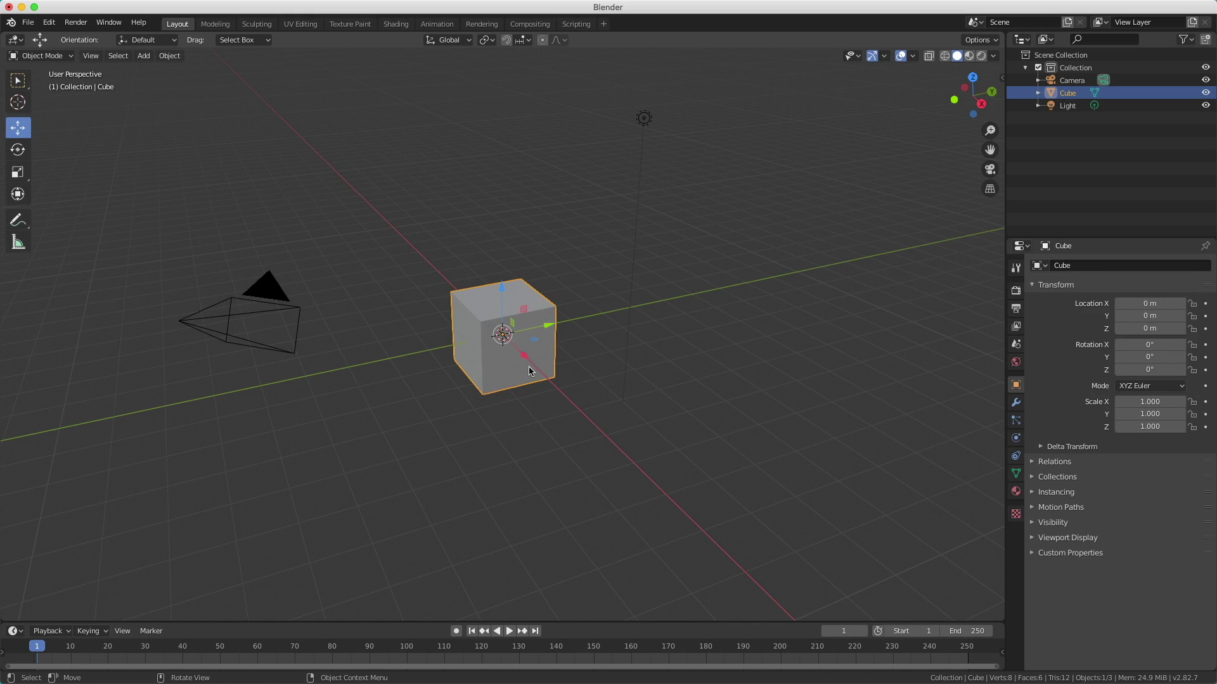
Move the cube with the axis handles to about X 4.2 m, Y -1.8 m, Z 2.9 m, and undo these moves.
left_click_drag(525, 363, 606, 442)
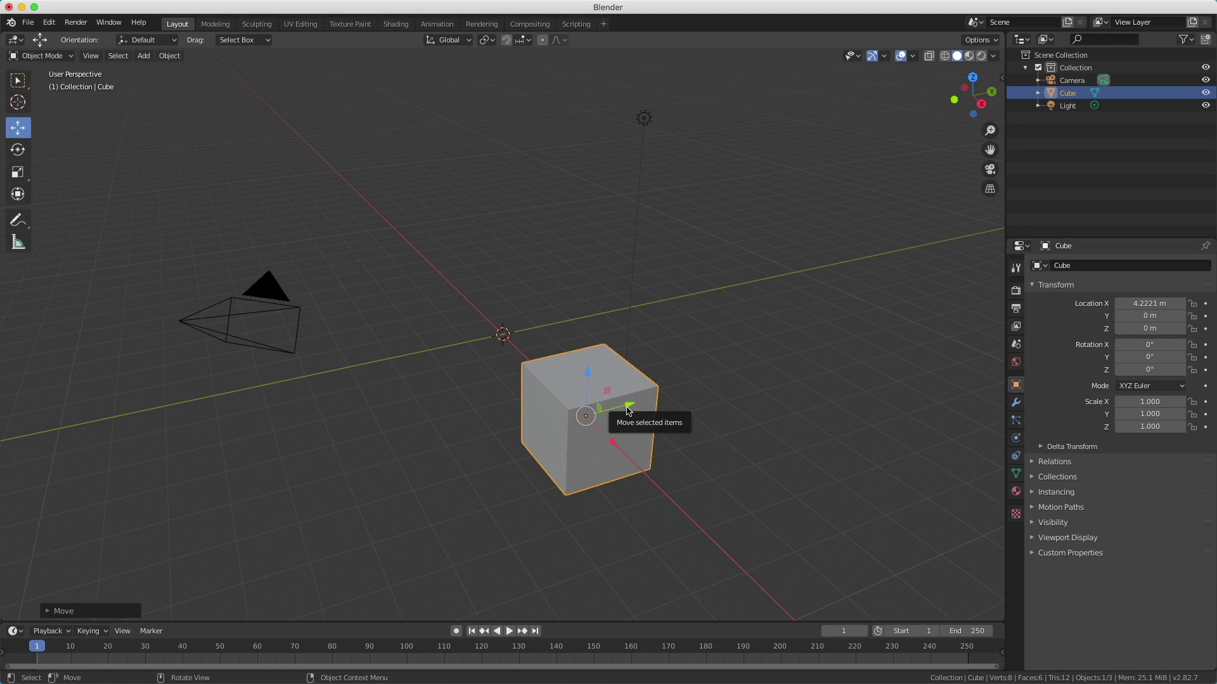
left_click_drag(627, 409, 520, 260)
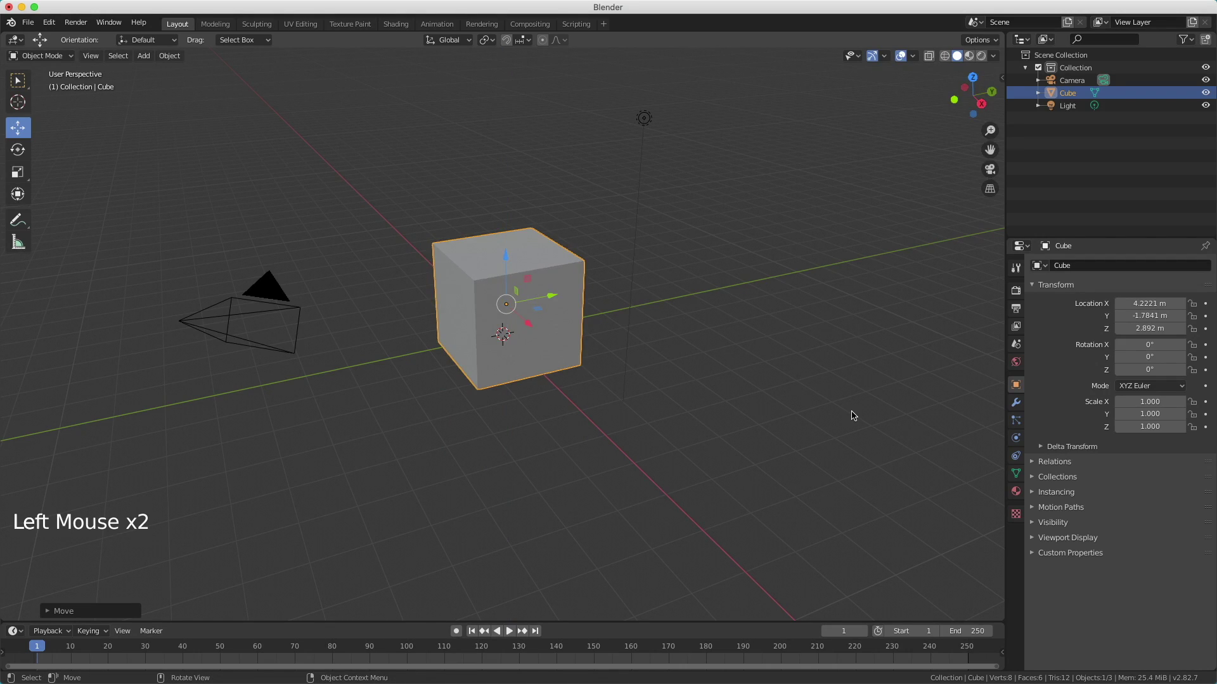
key("ctrl+z")
key("ctrl+z")
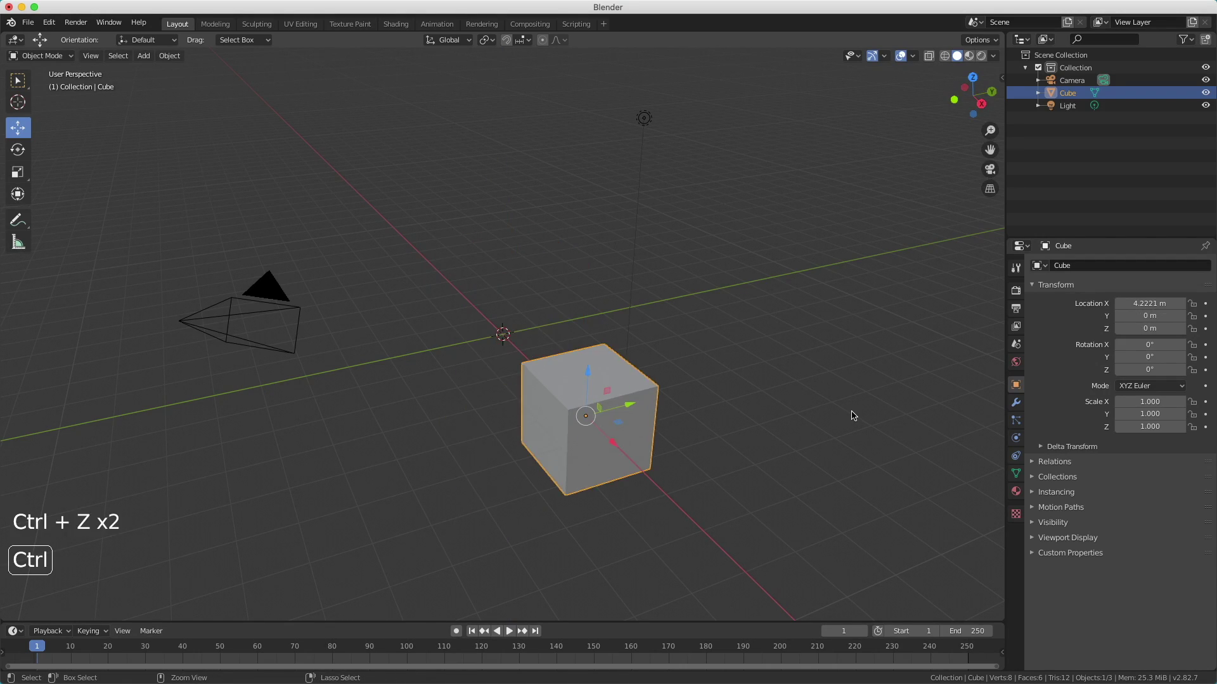
key("ctrl+z")
key("ctrl+z")
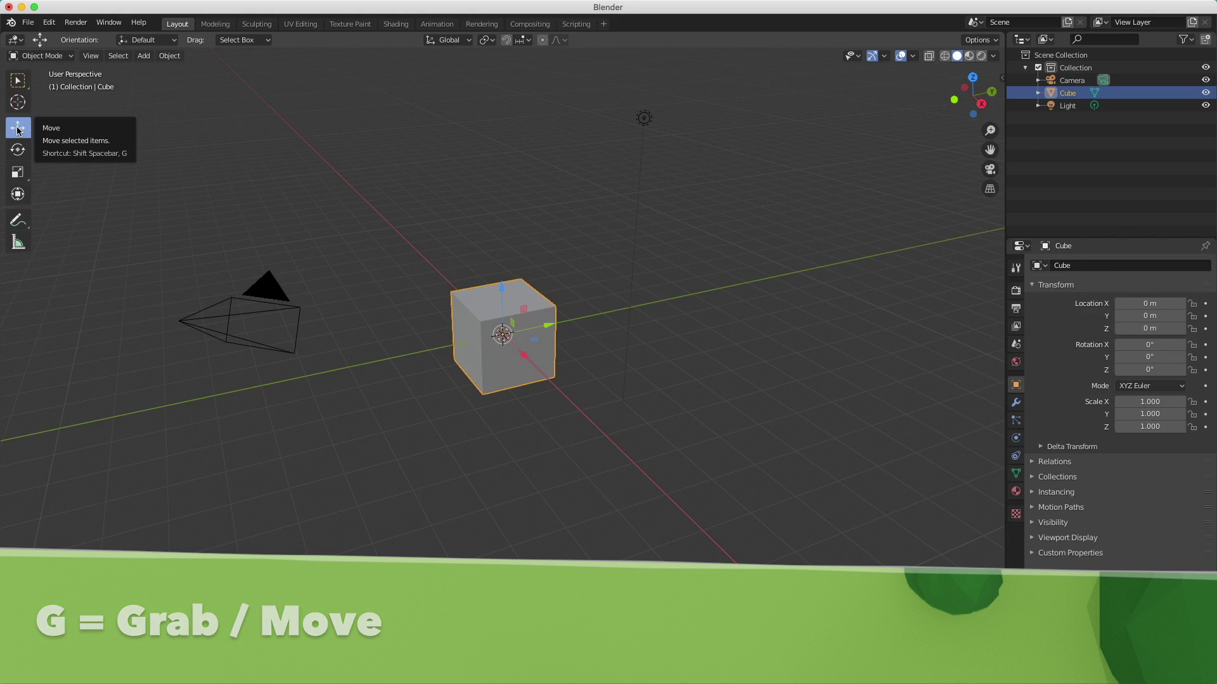
Return to the Select Box tool and try grabbing the cube to move it freely without an axis constraint.
left_click(17, 83)
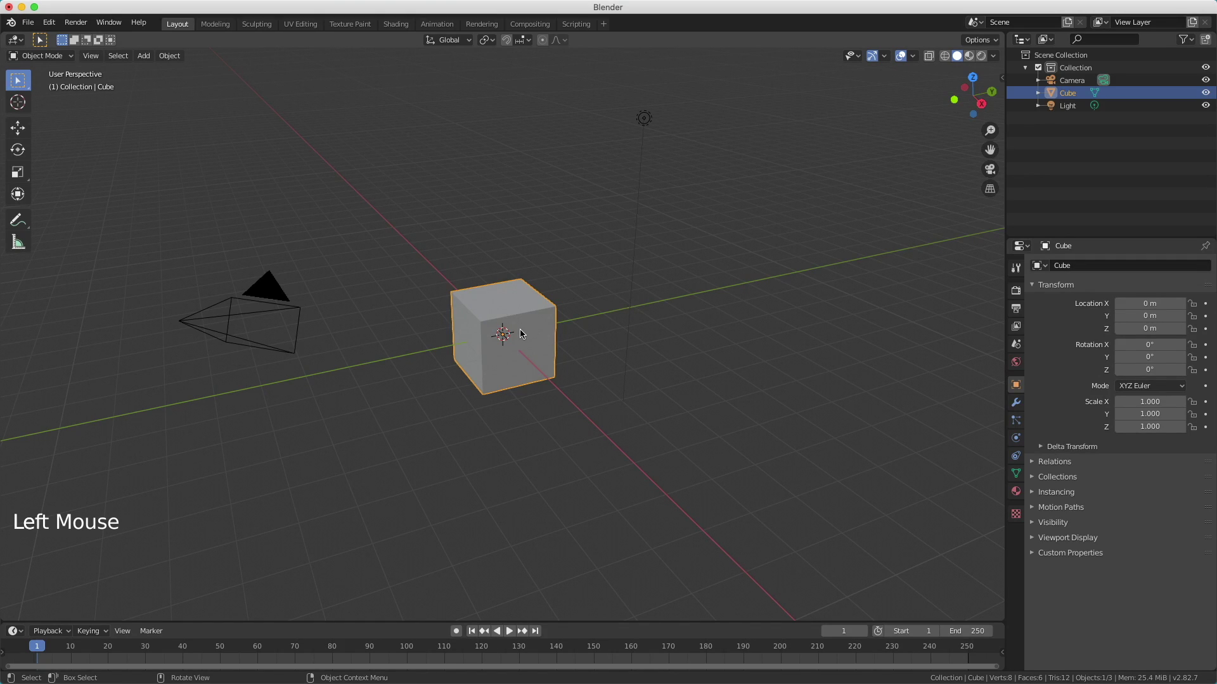
key("g")
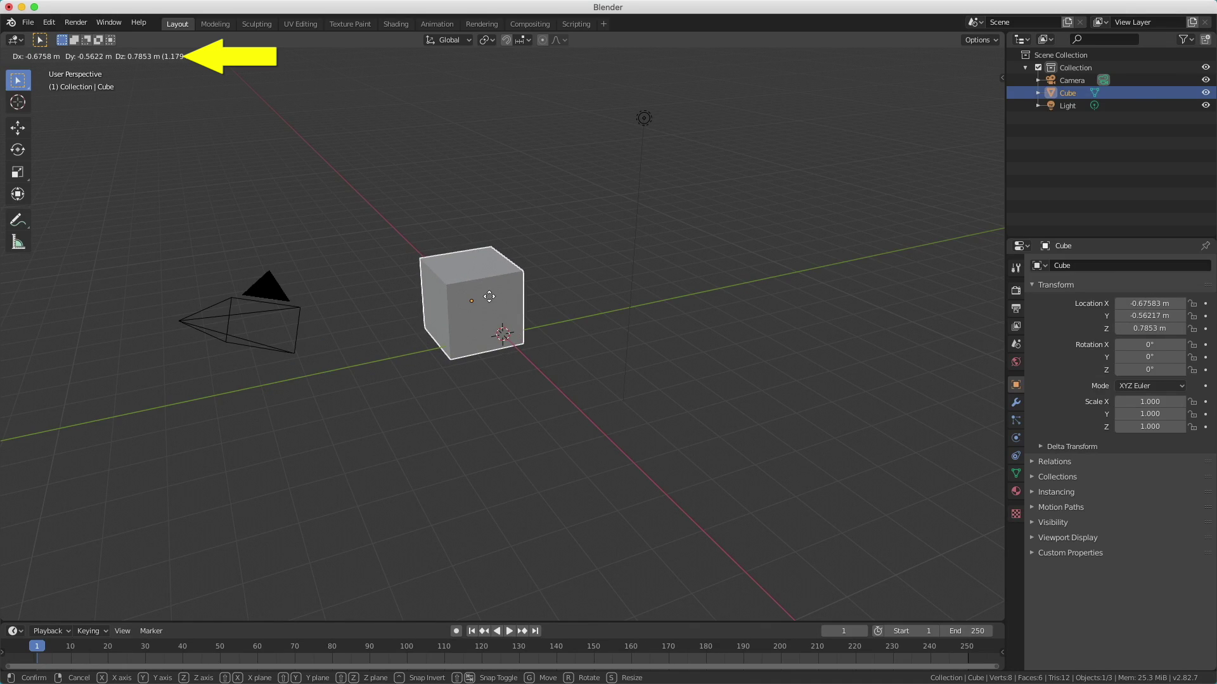
key("Escape")
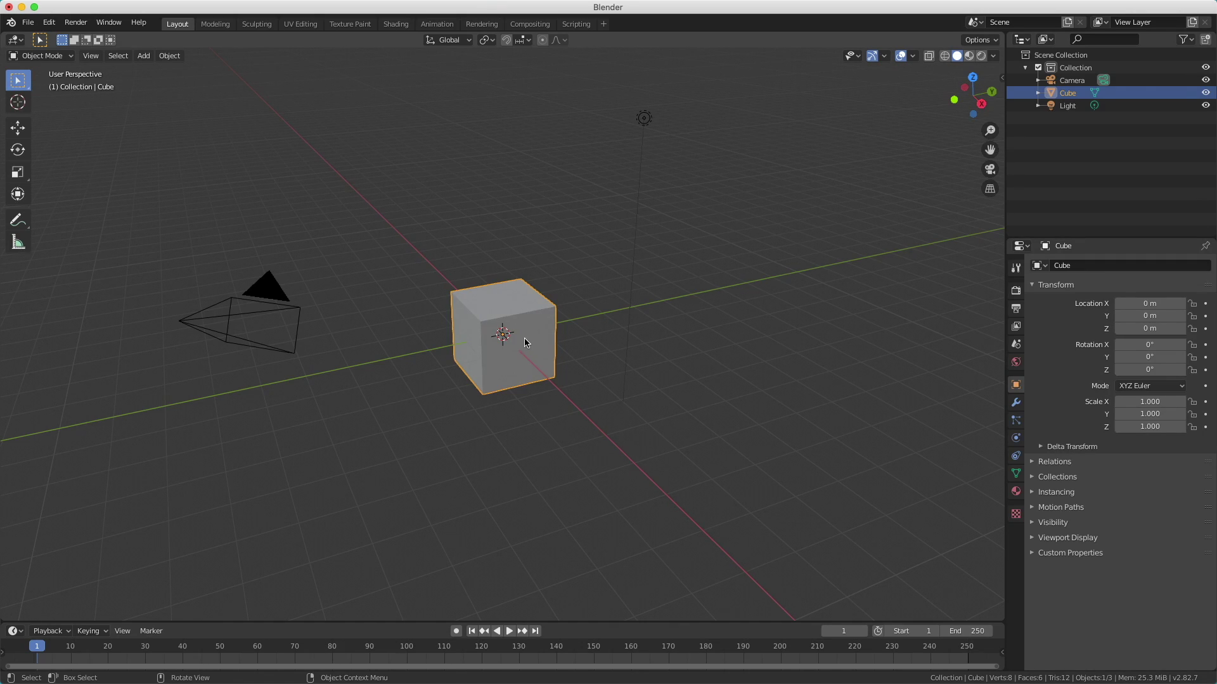
Grab the cube, try the Z and X constraints, place it about 5.9 m along global Y, and undo the move.
key("g")
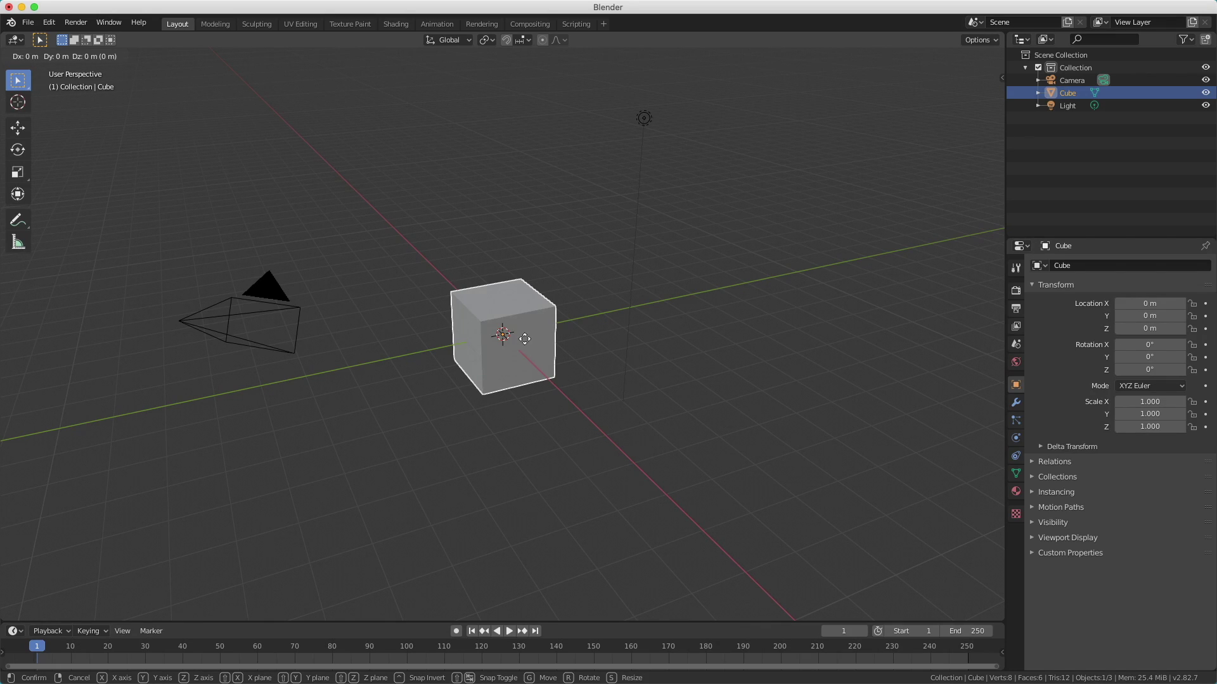
key("z")
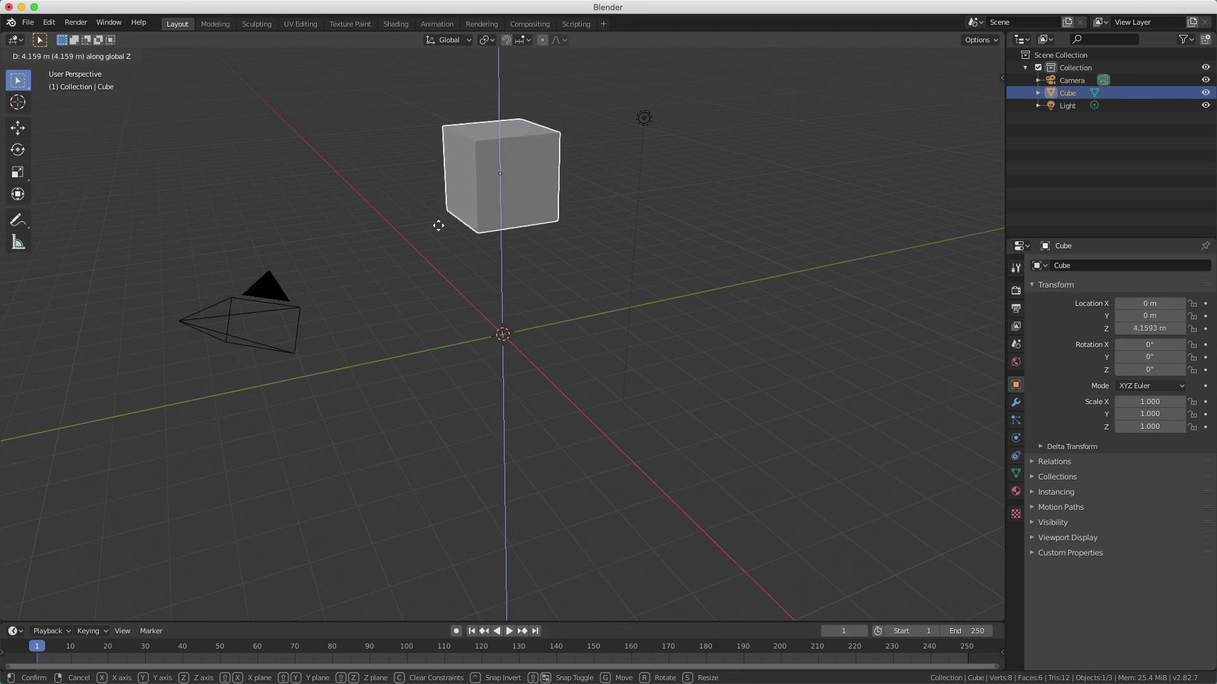
key("x")
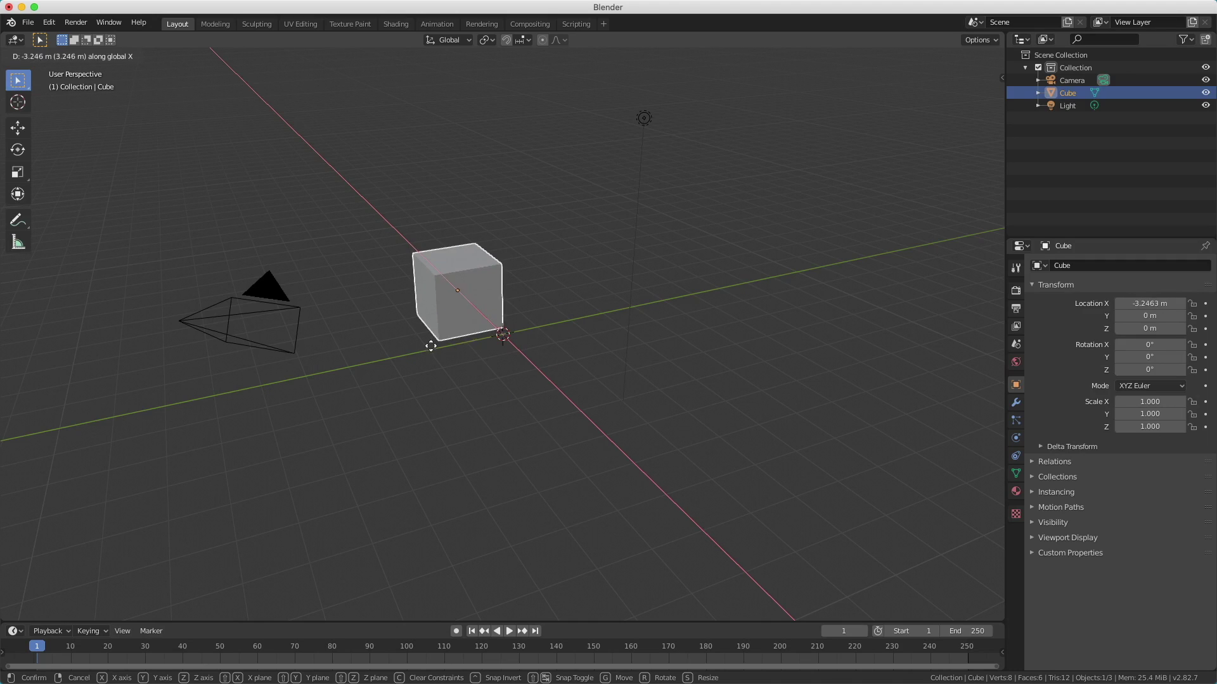
key("y")
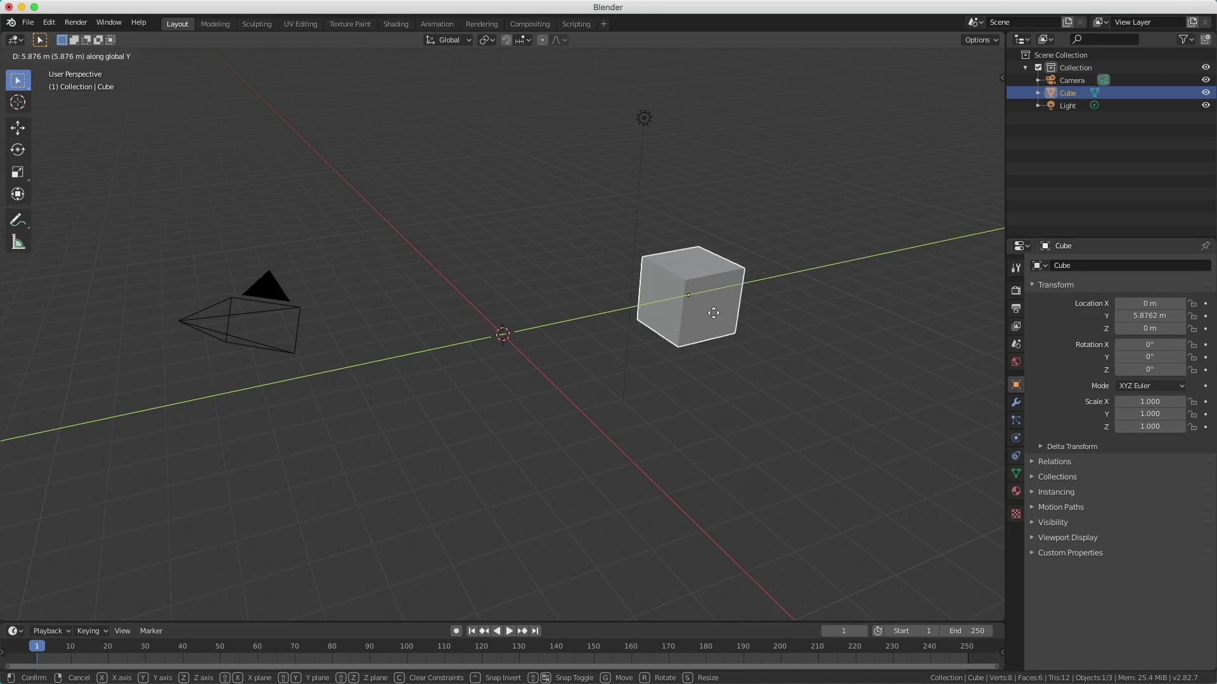
left_click(713, 313)
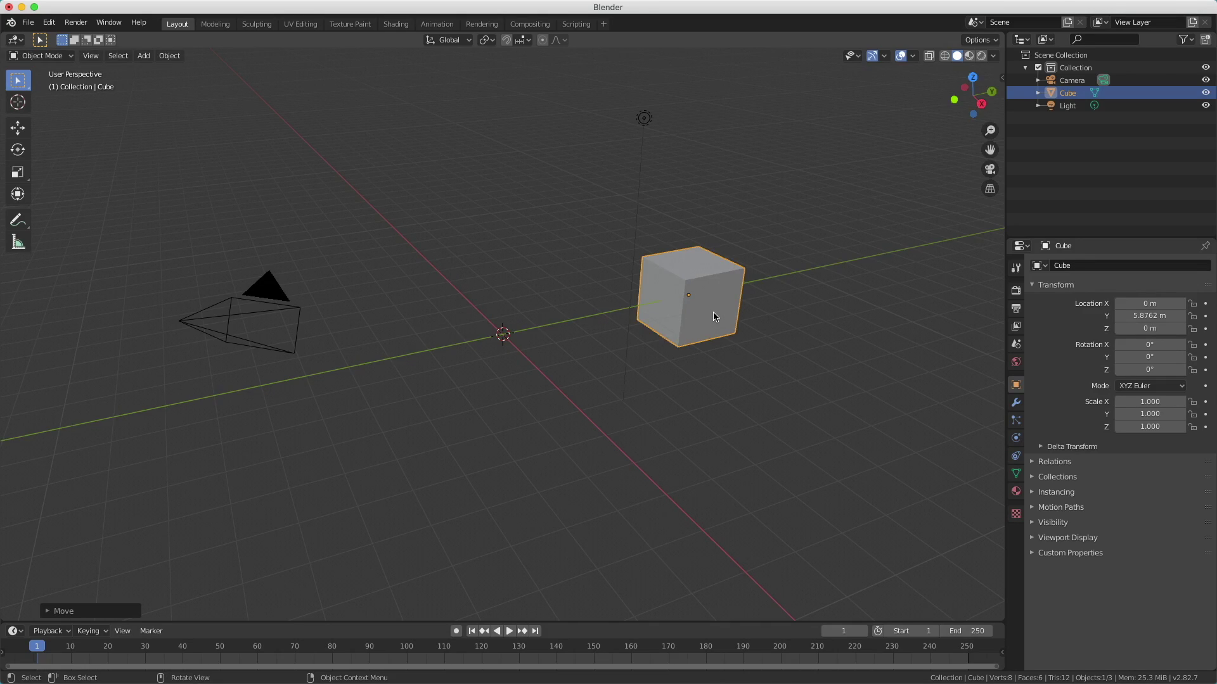
key("ctrl+z")
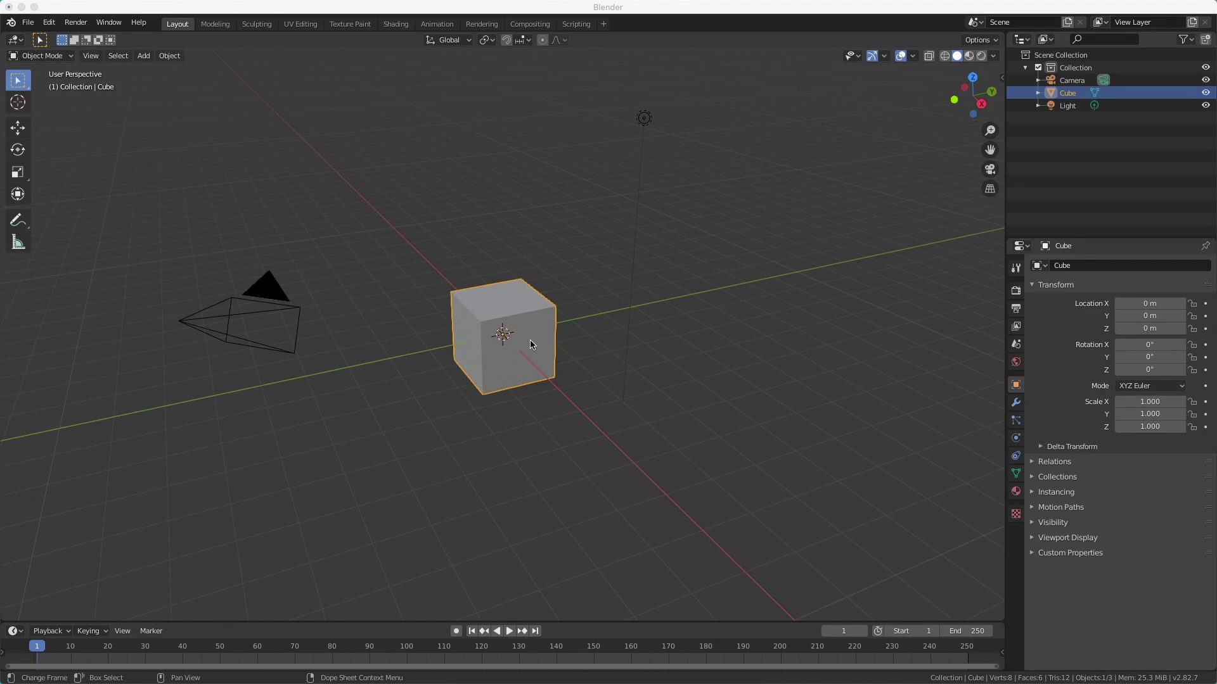
Try moving the cube along the global Z axis with increment snapping, placing it back at 0 m.
left_click(529, 319)
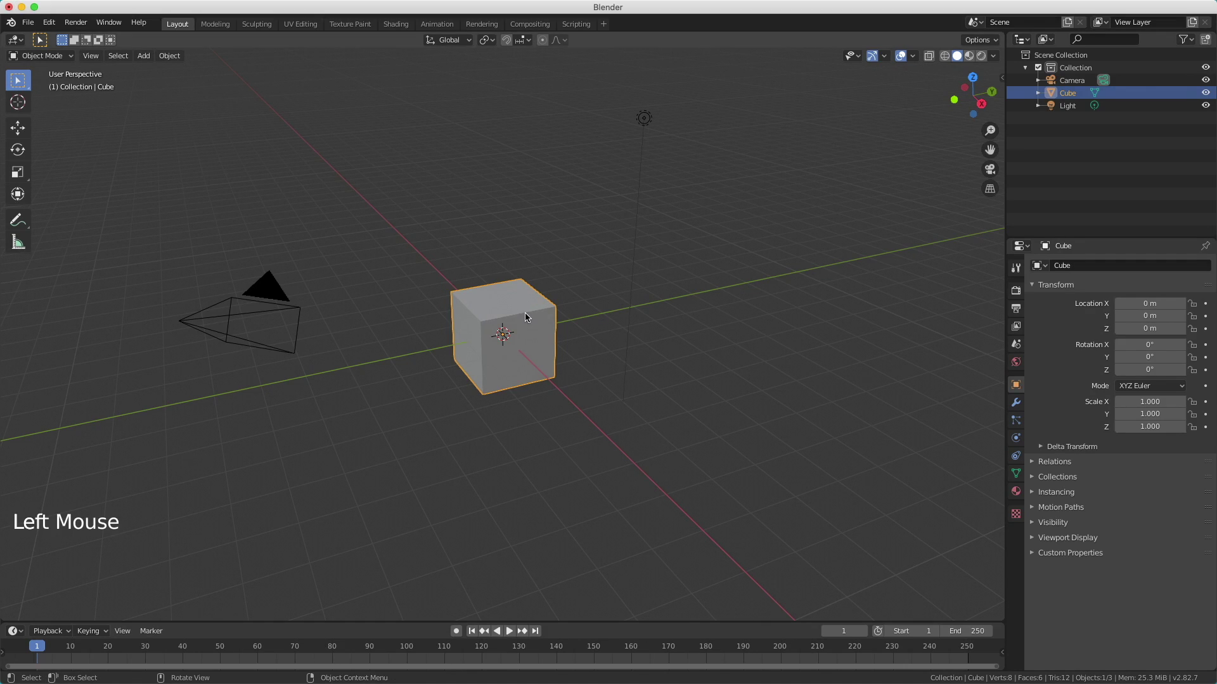
key("g")
key("z")
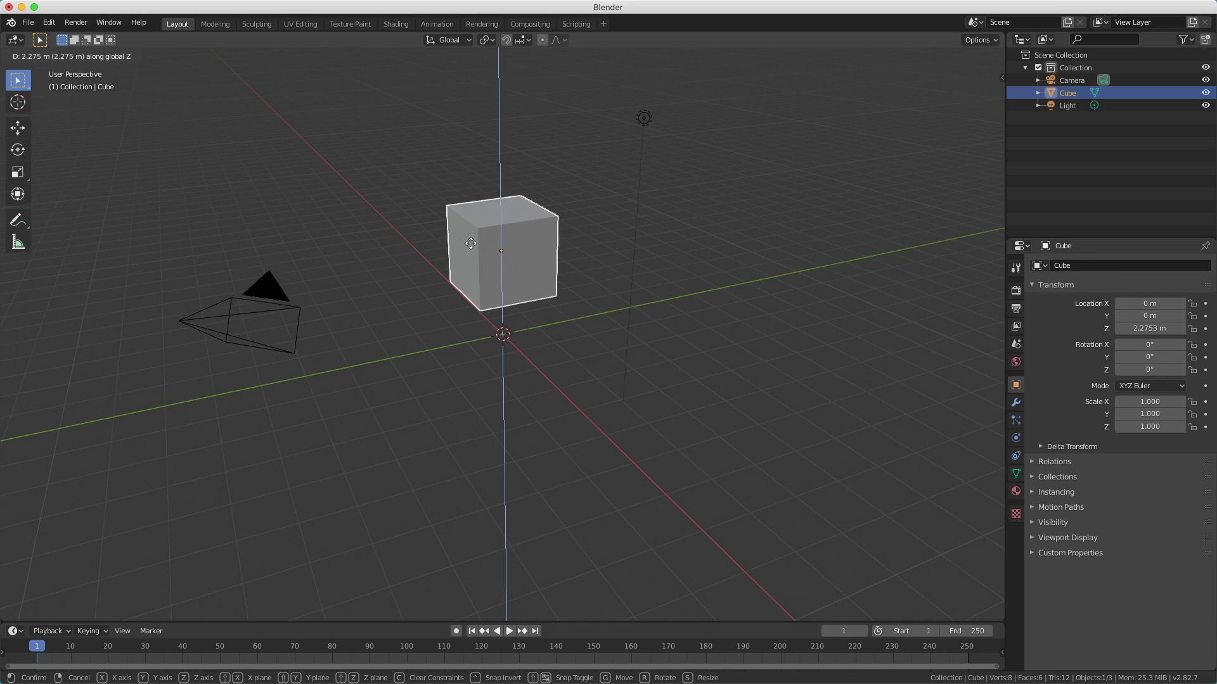
key("ctrl")
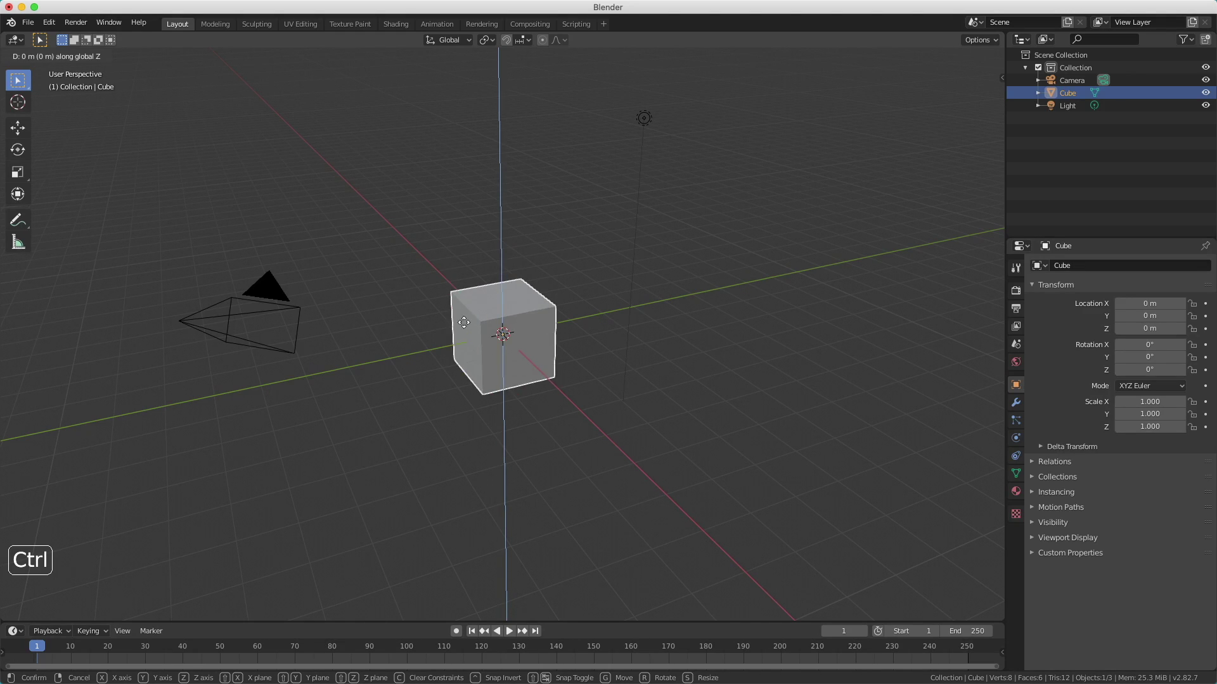
left_click(463, 324)
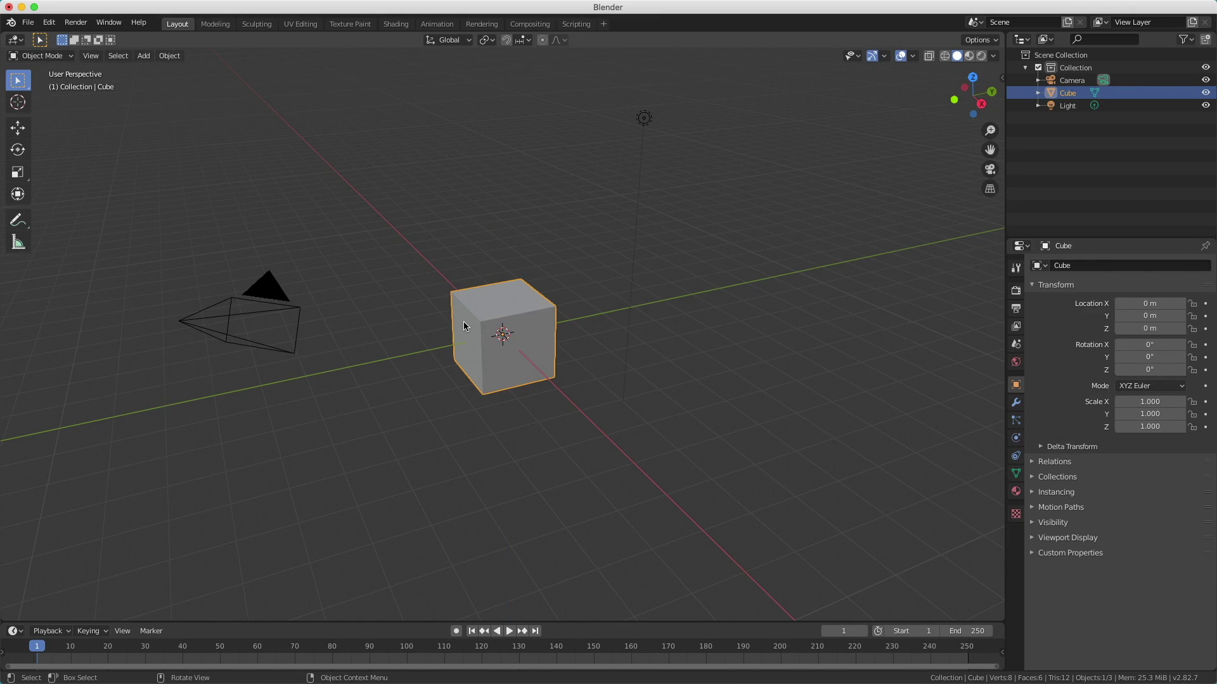
Try moving the cube along the global Y axis by exact distances of 2 m, 5 m and 0.5 m.
key("g")
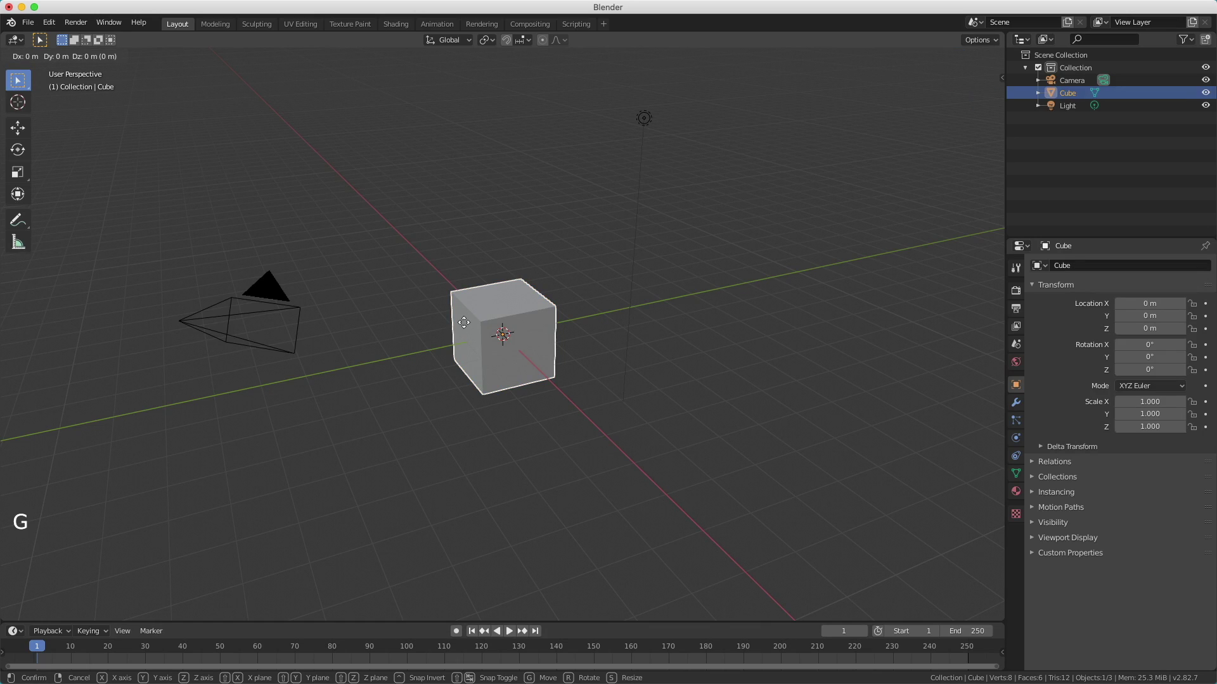
key("y")
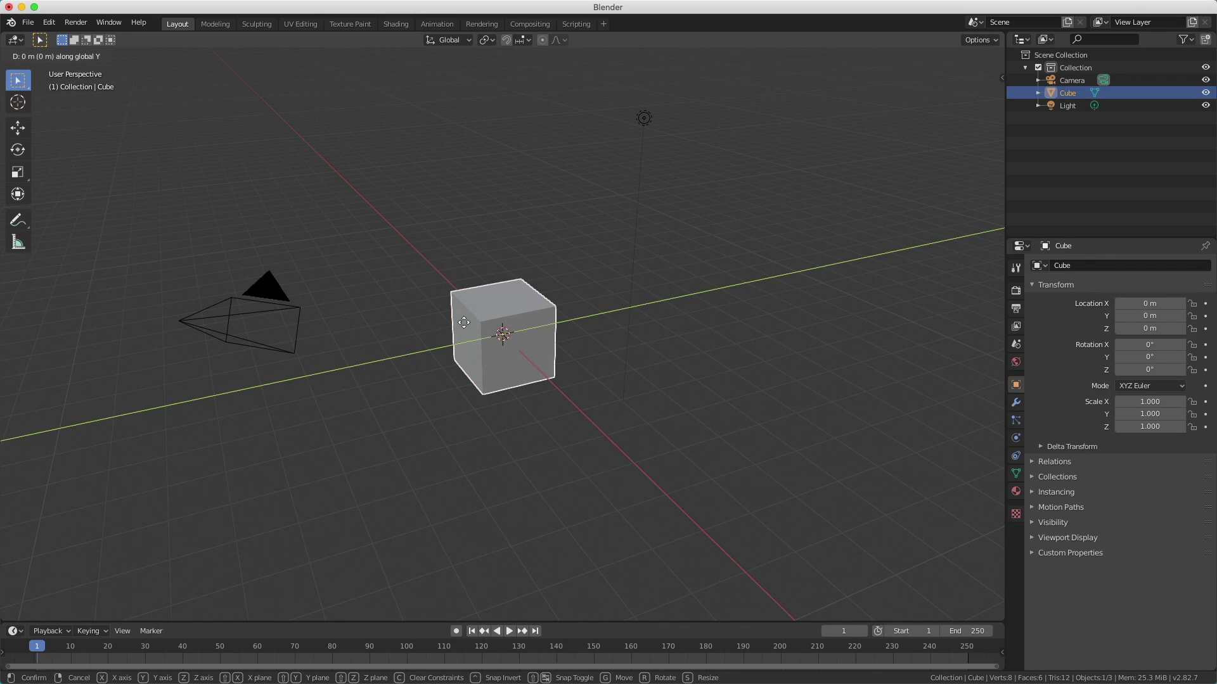
type("2")
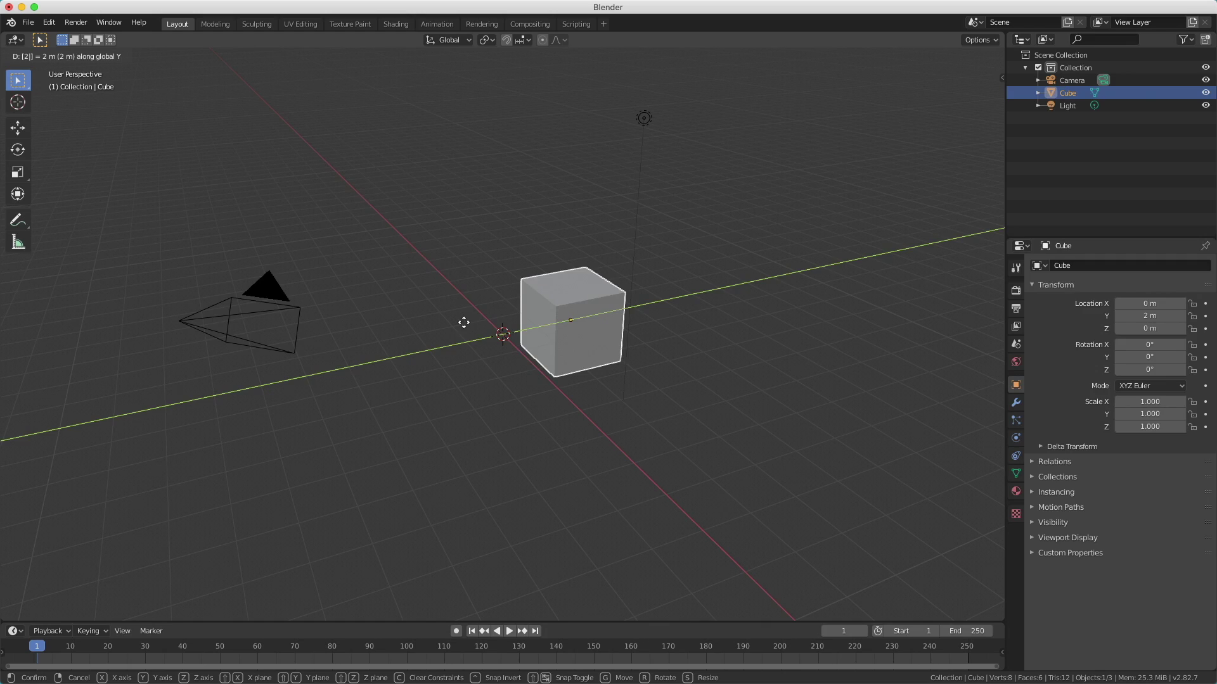
key("BackSpace")
type("5")
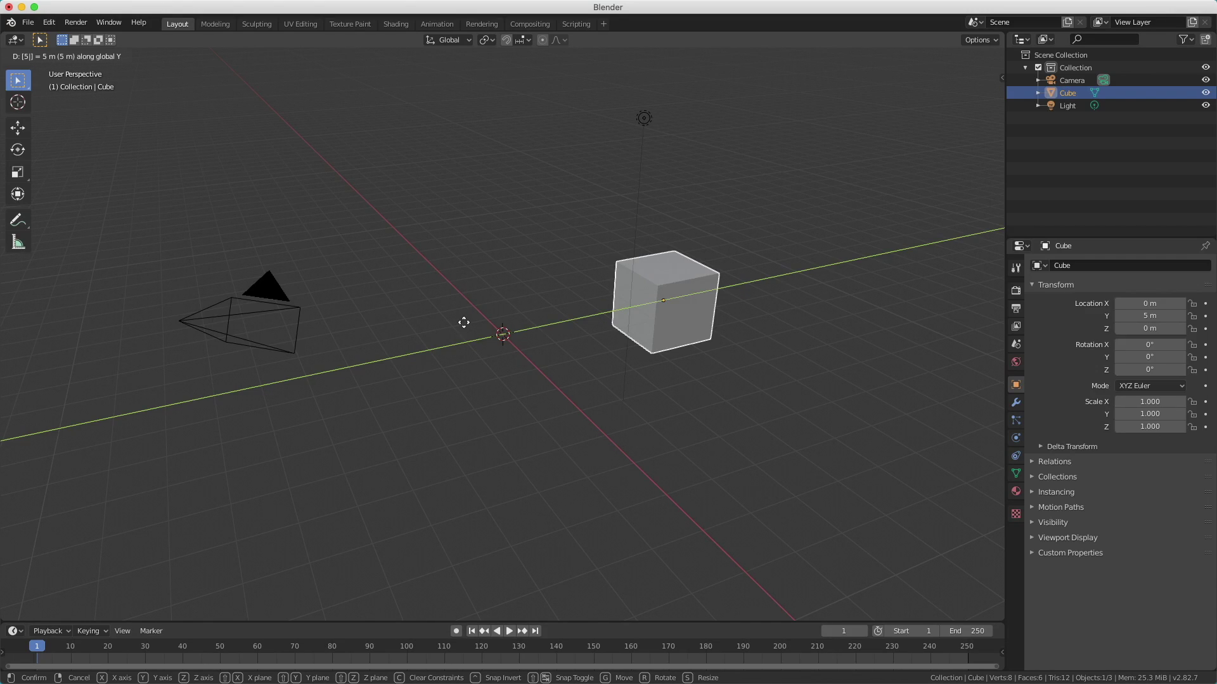
key("BackSpace")
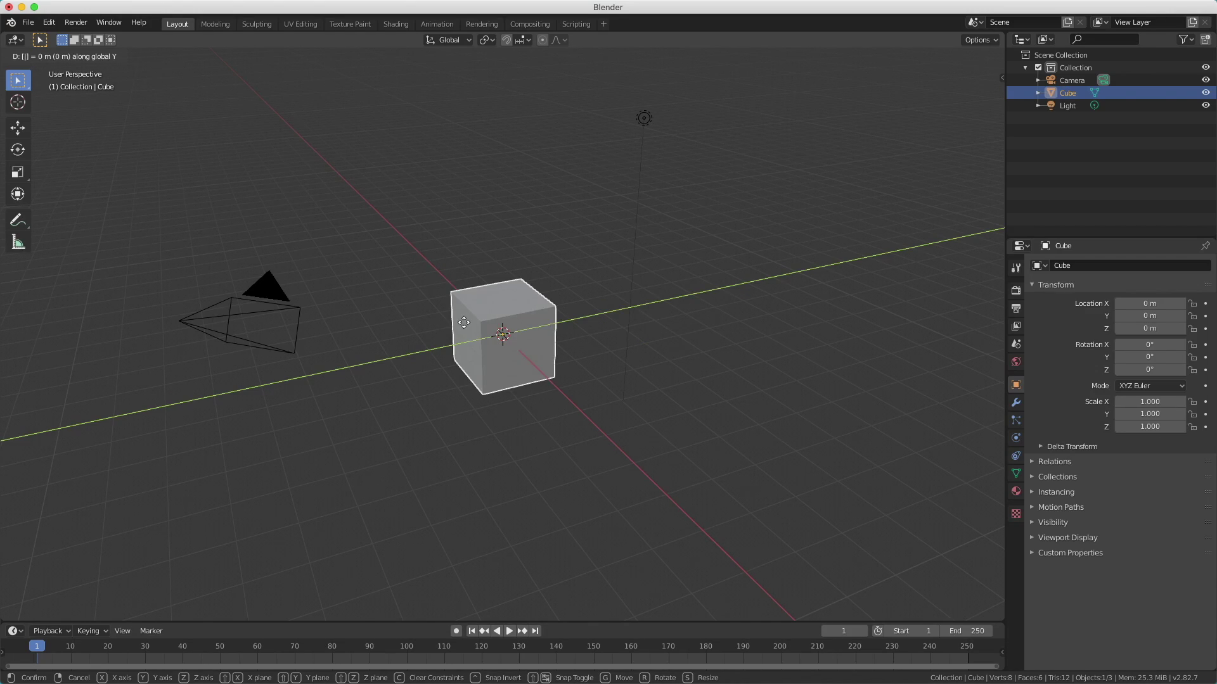
type(".5")
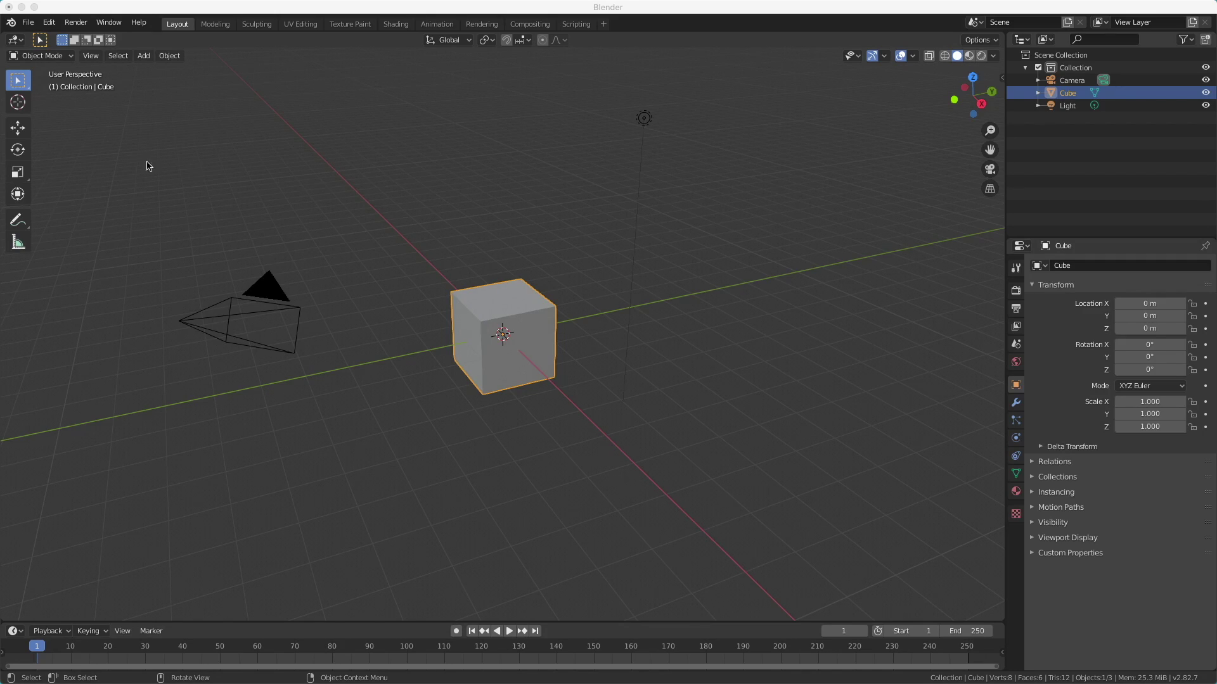
Try rotating the cube about 8° around the Y axis with the Rotate tool, and return to the Select Box tool.
left_click(19, 151)
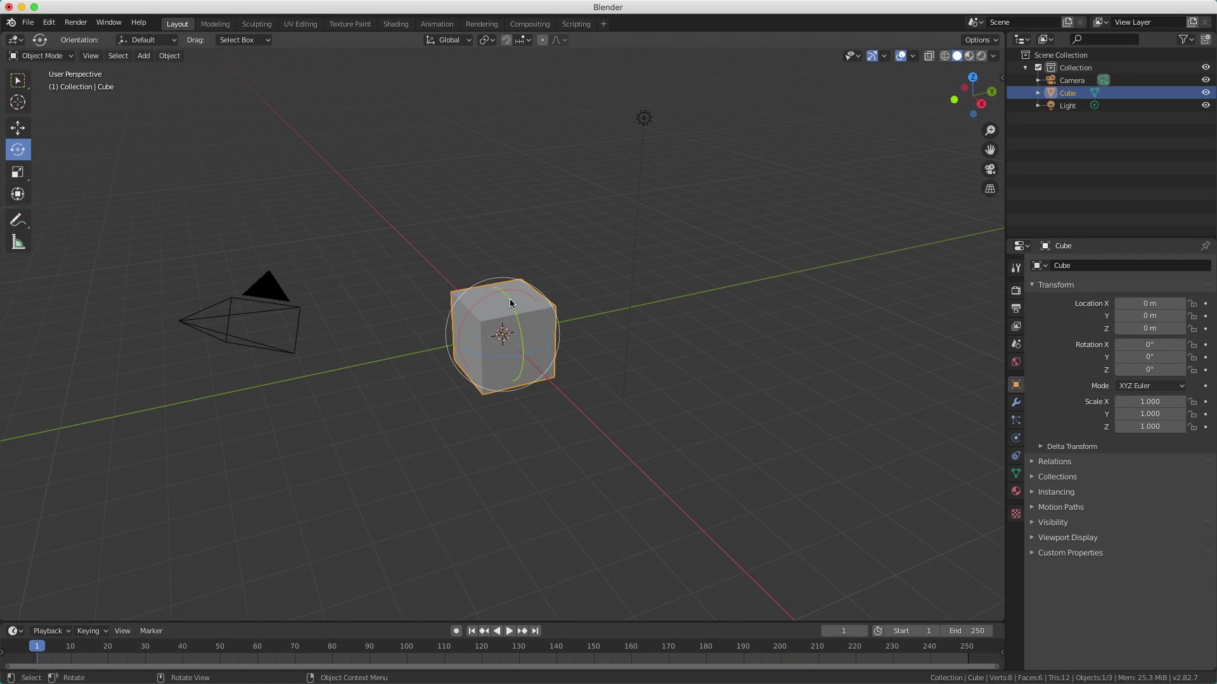
left_click_drag(511, 304, 523, 268)
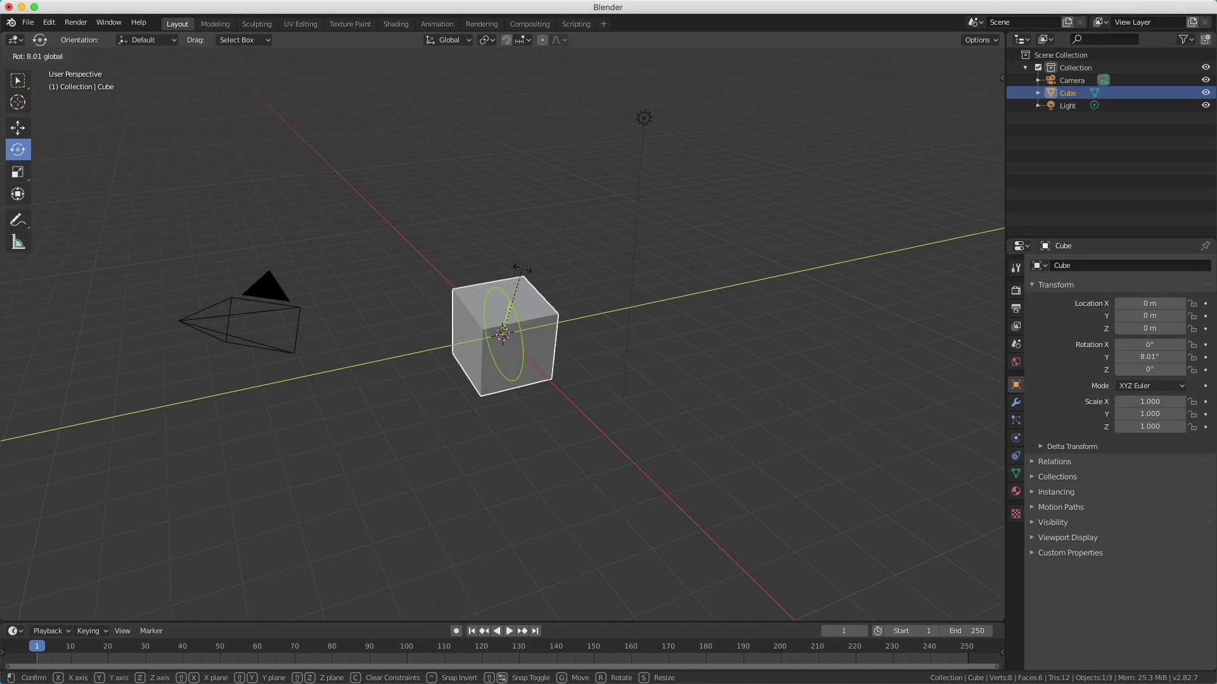
right_click(522, 268)
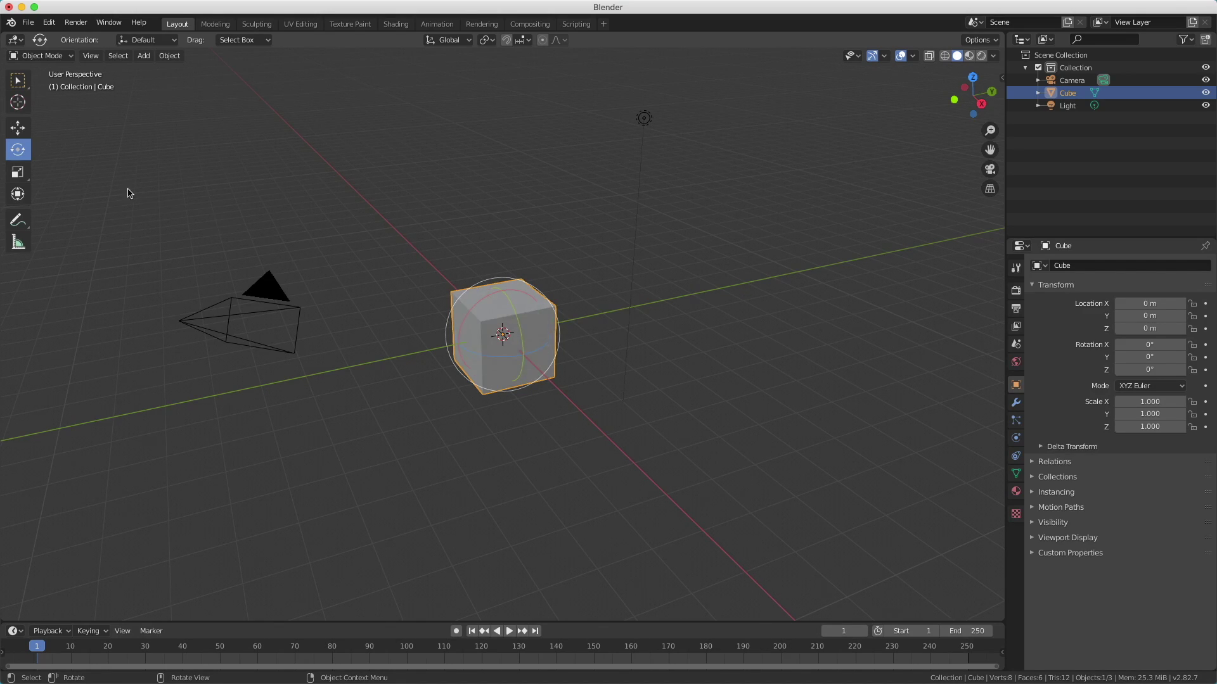
left_click(18, 79)
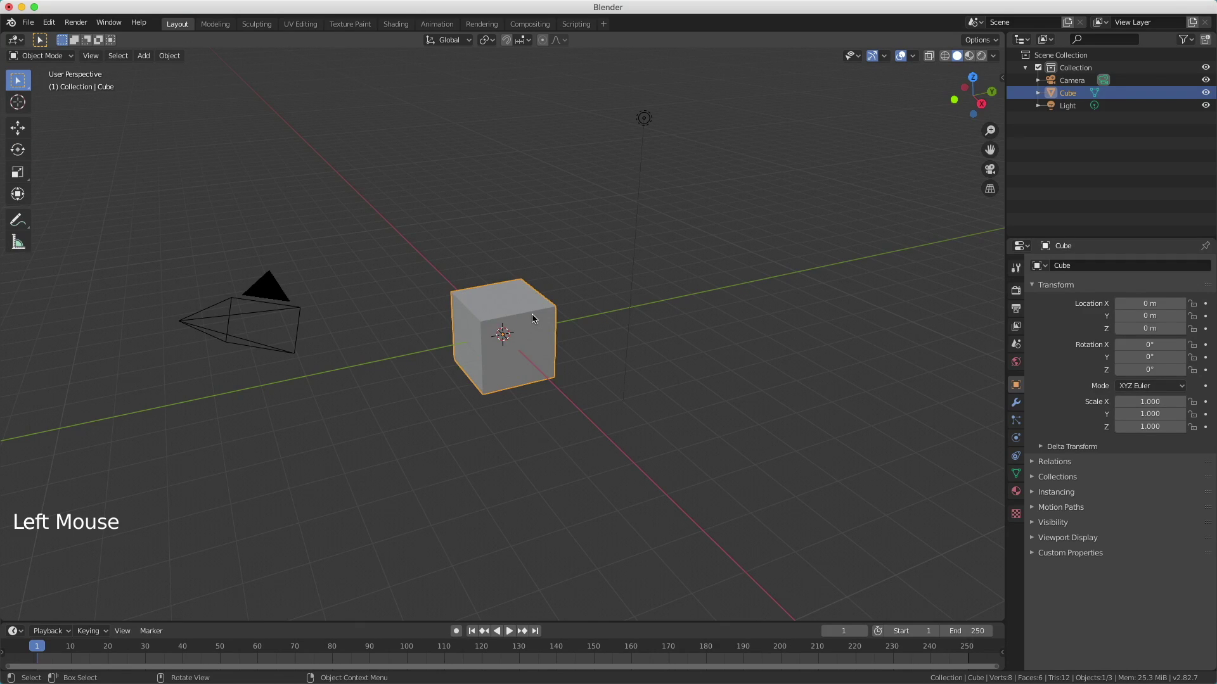
Try rotating the cube around the global X axis, first freely with increment snapping, and by exact angles of 45° and 30°.
key("r")
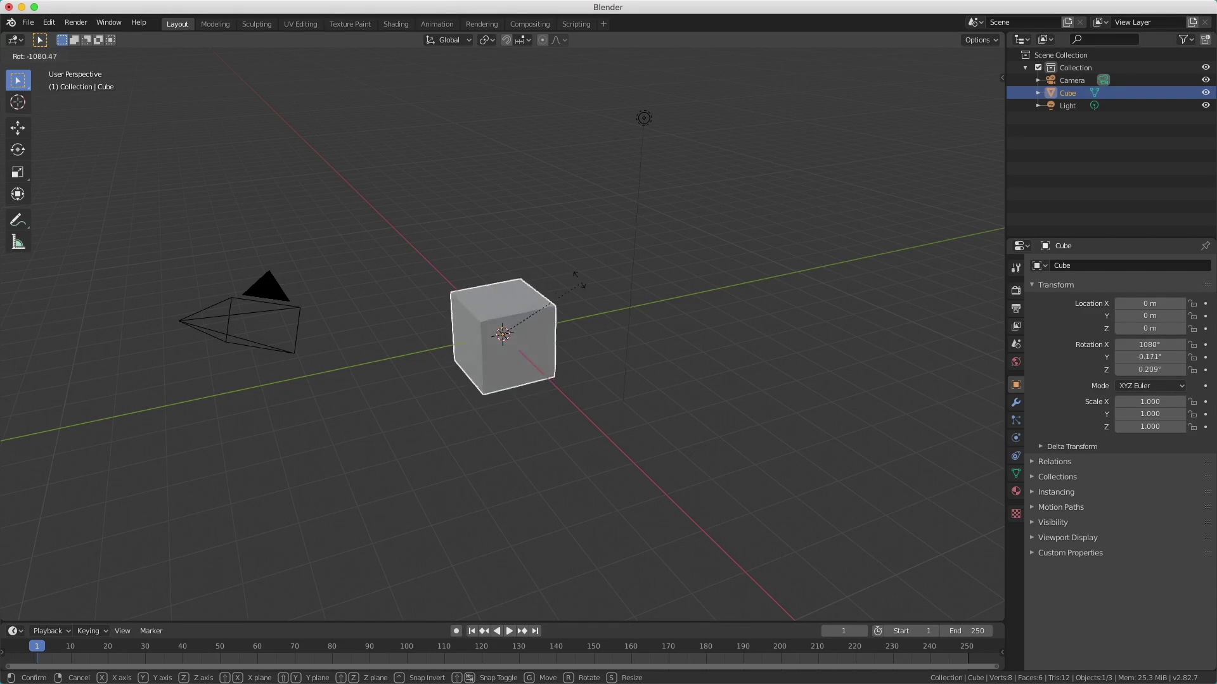
key("x")
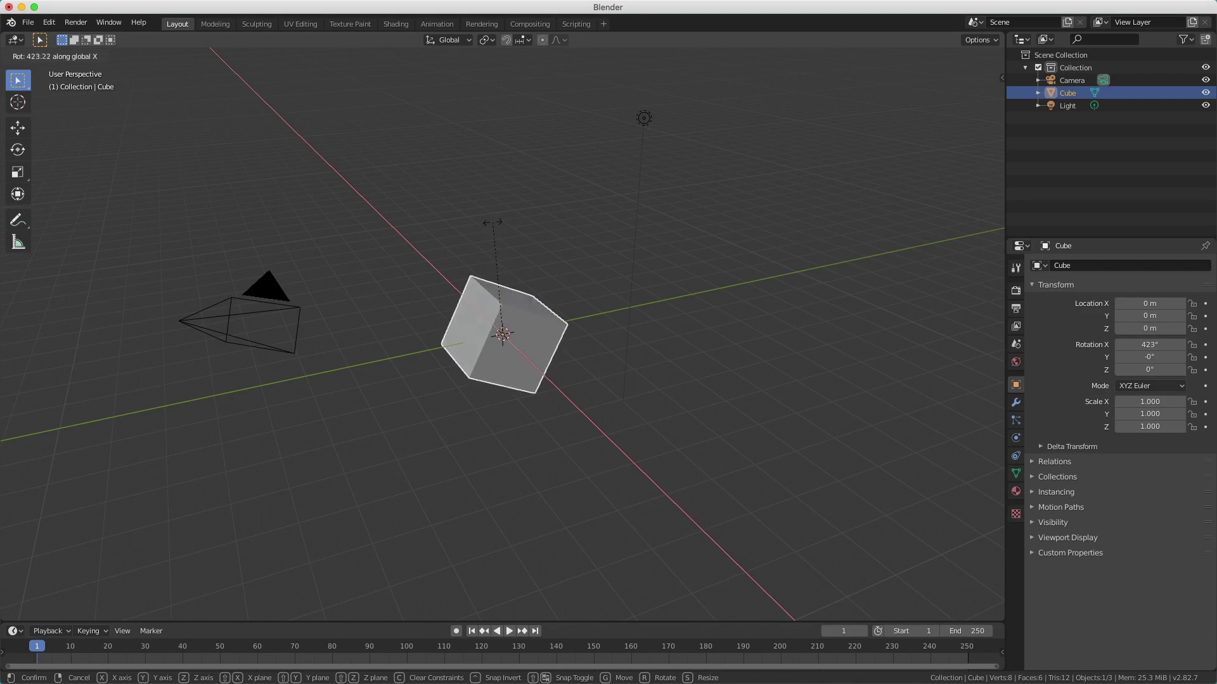
key("ctrl")
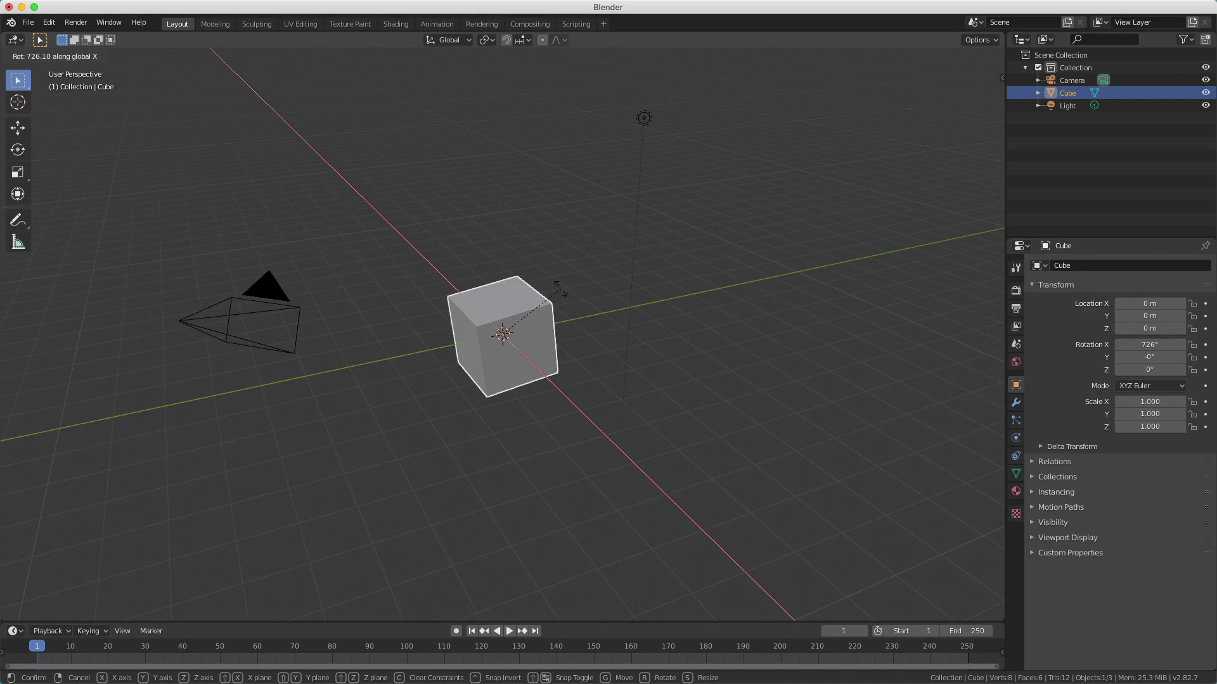
type("4")
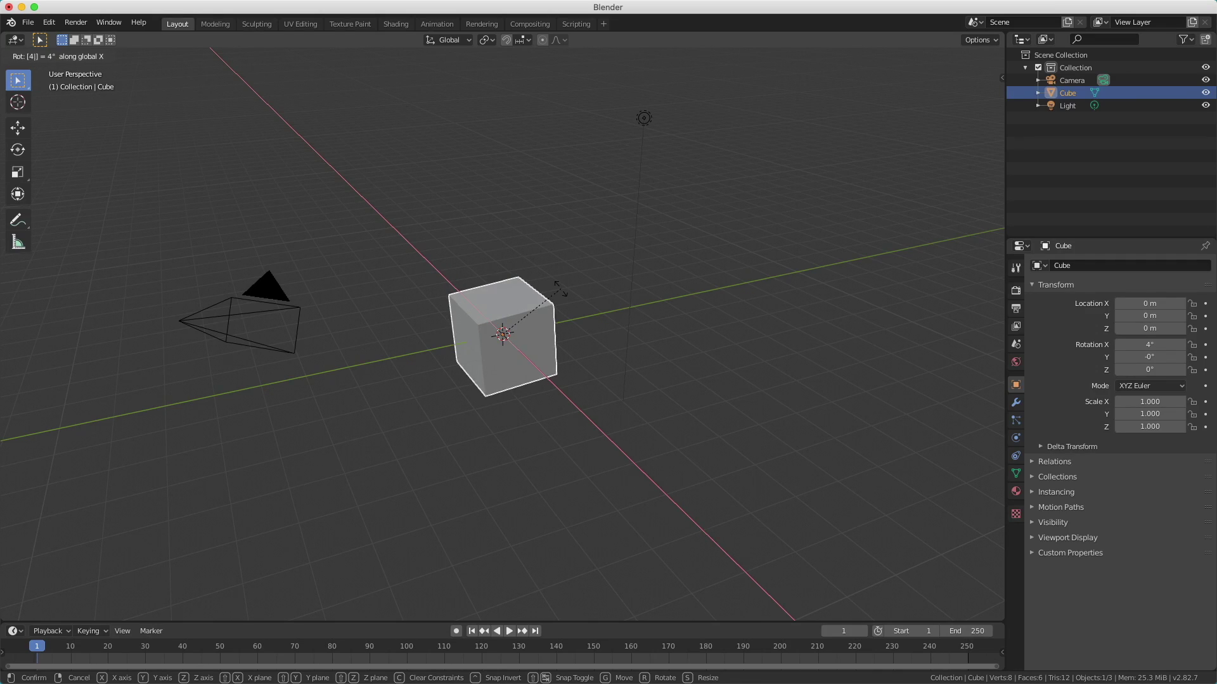
type("5")
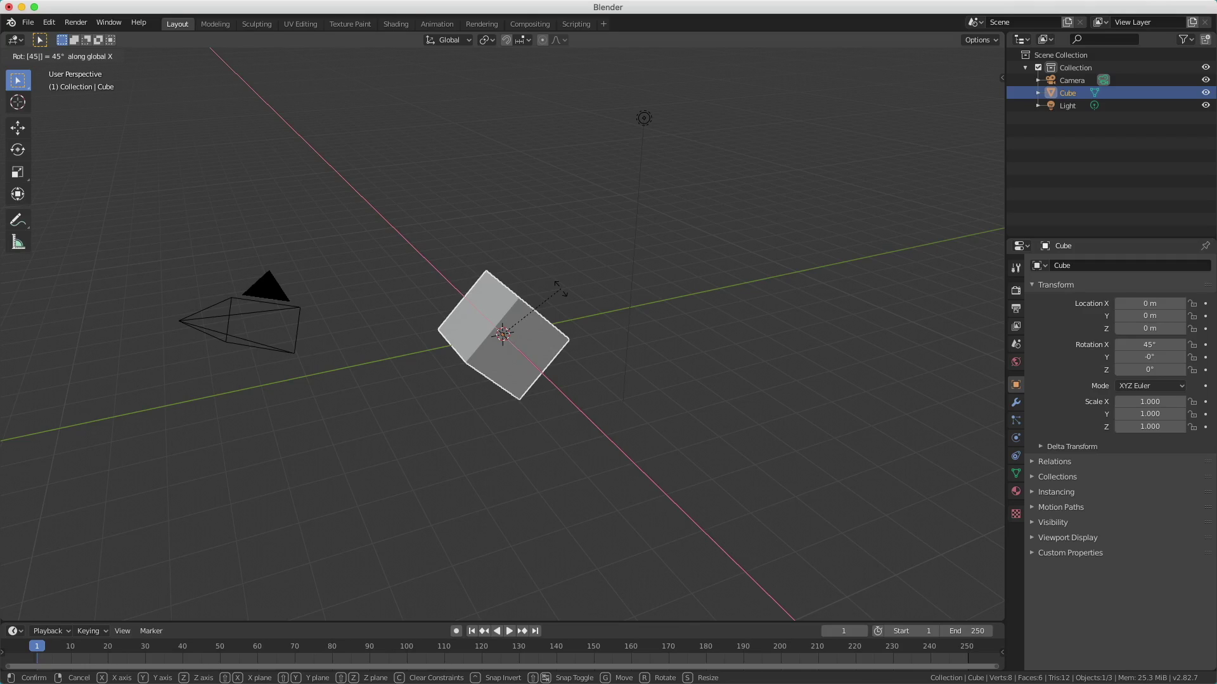
key("BackSpace")
key("BackSpace")
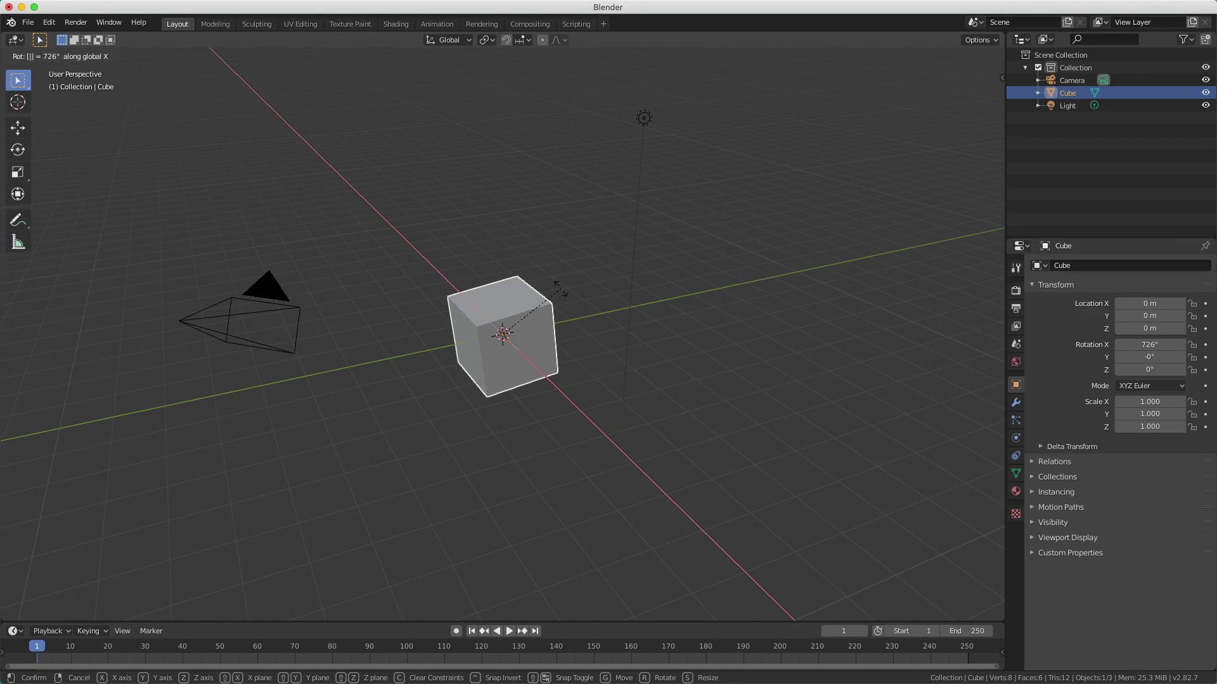
type("30")
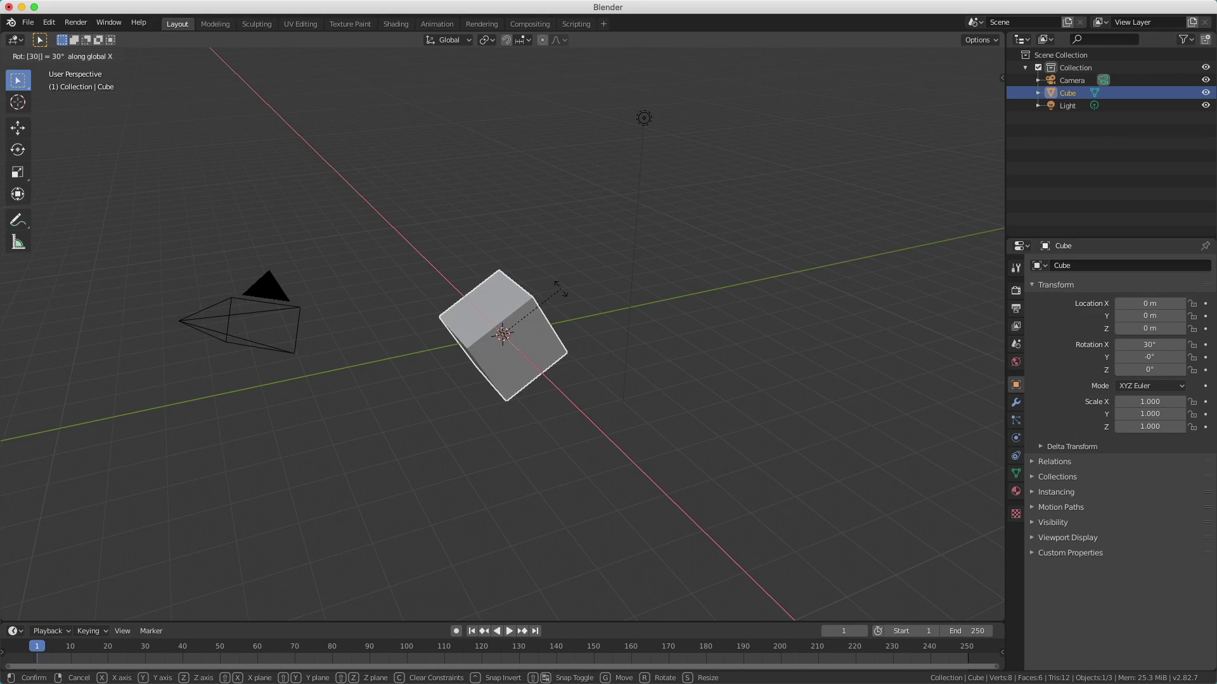
key("Escape")
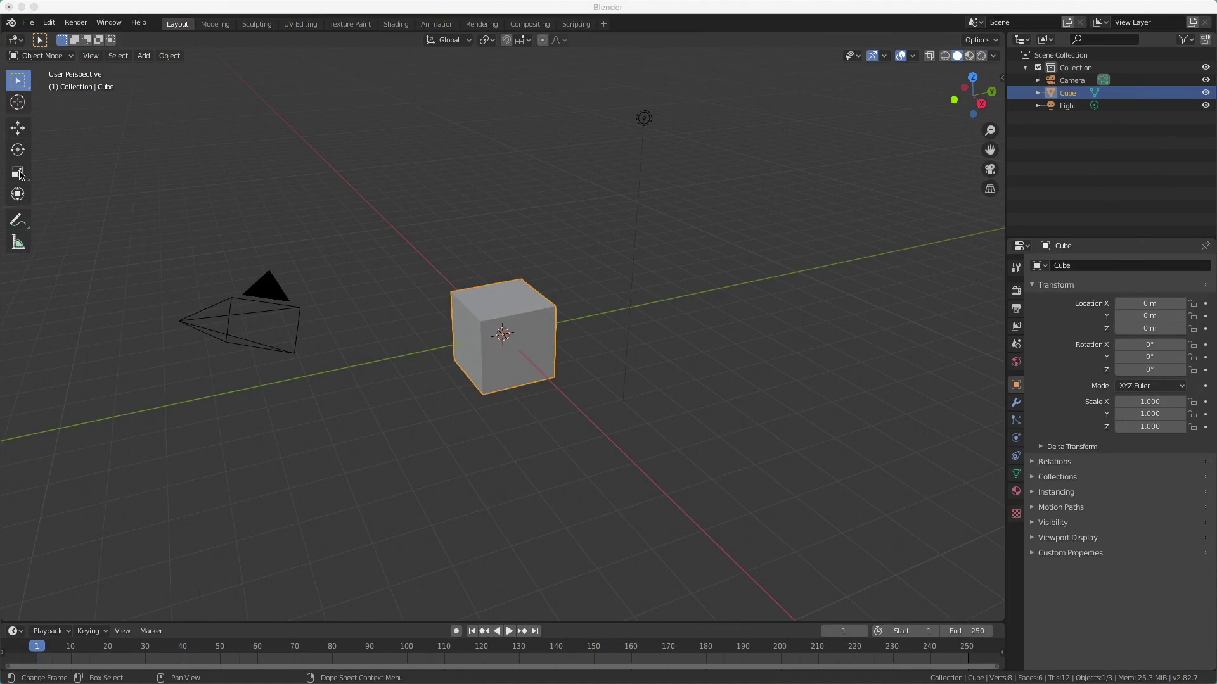
Try stretching the cube along the Y axis to about 2.17 with the Scale tool, and return to the Select Box tool.
left_click(18, 173)
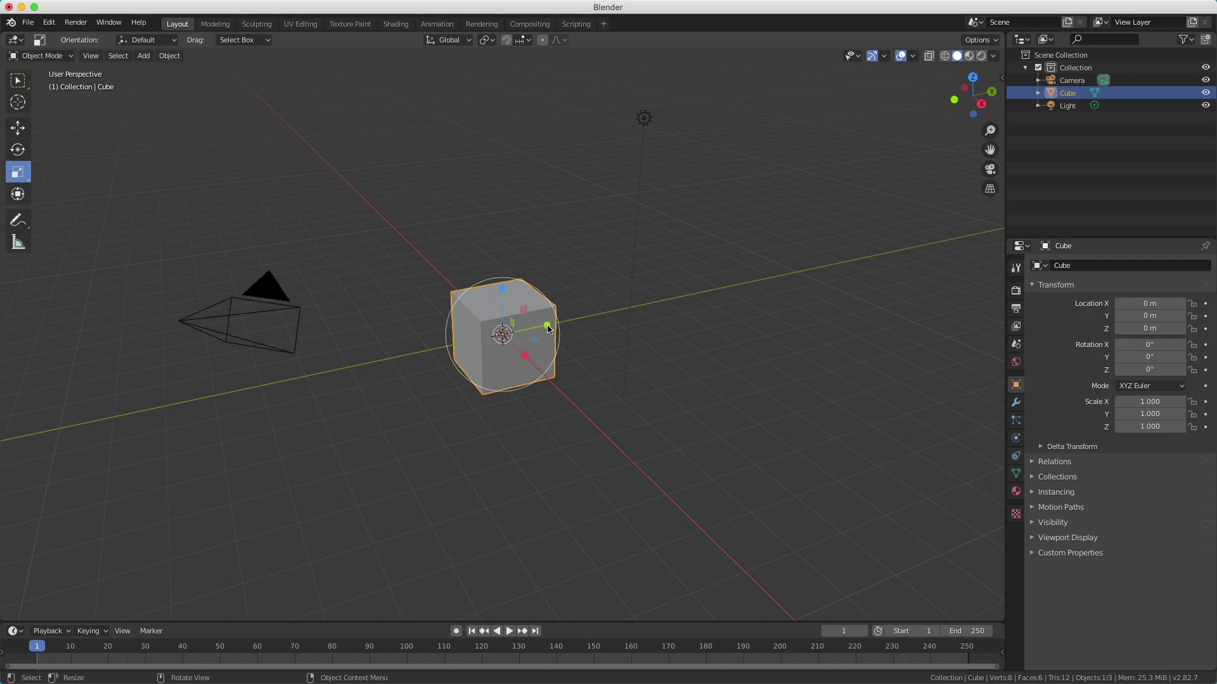
left_click_drag(547, 329, 571, 310)
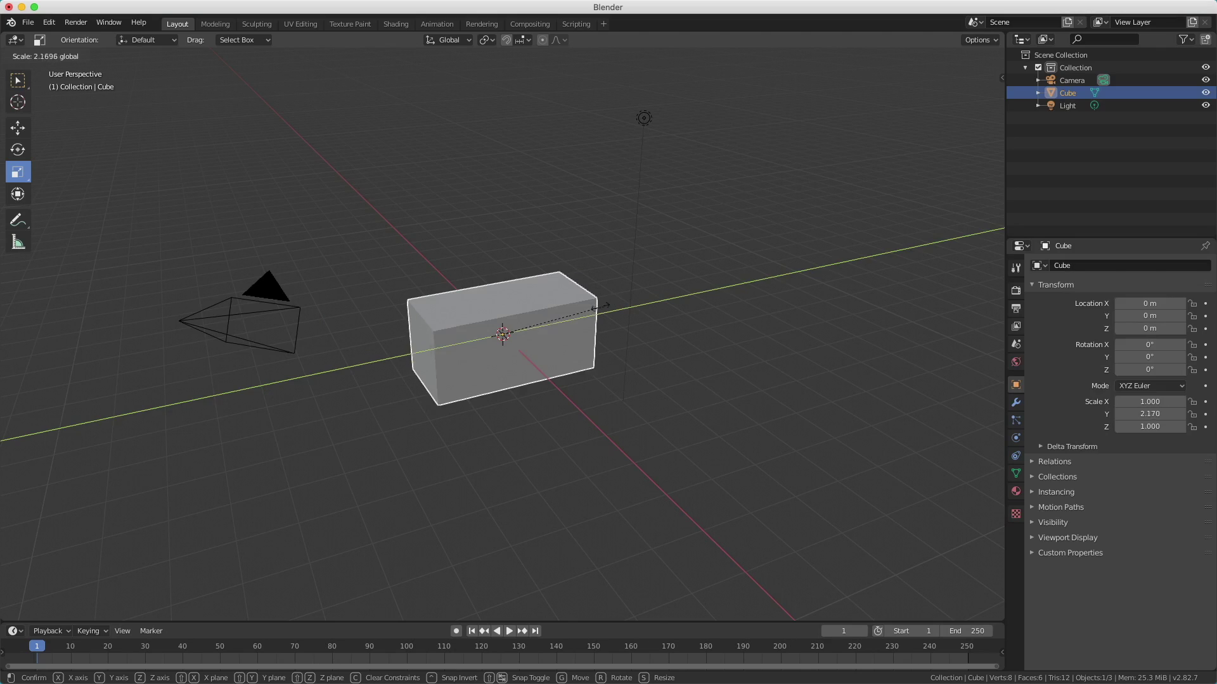
key("Escape")
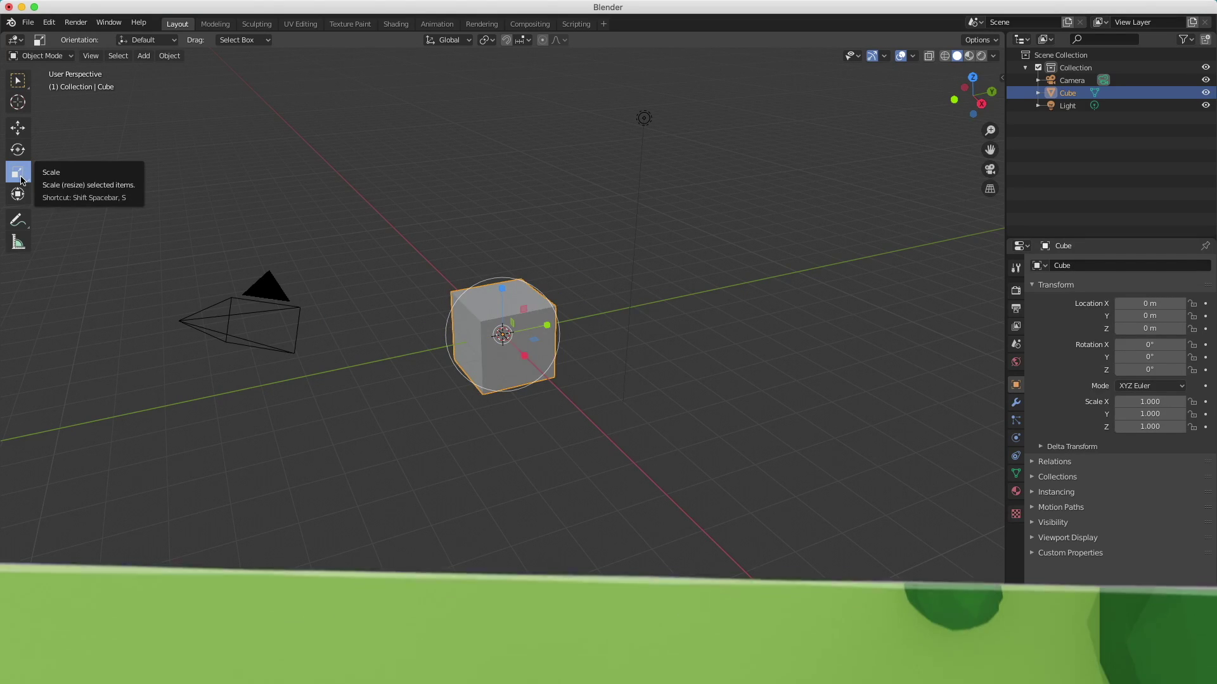
left_click(20, 81)
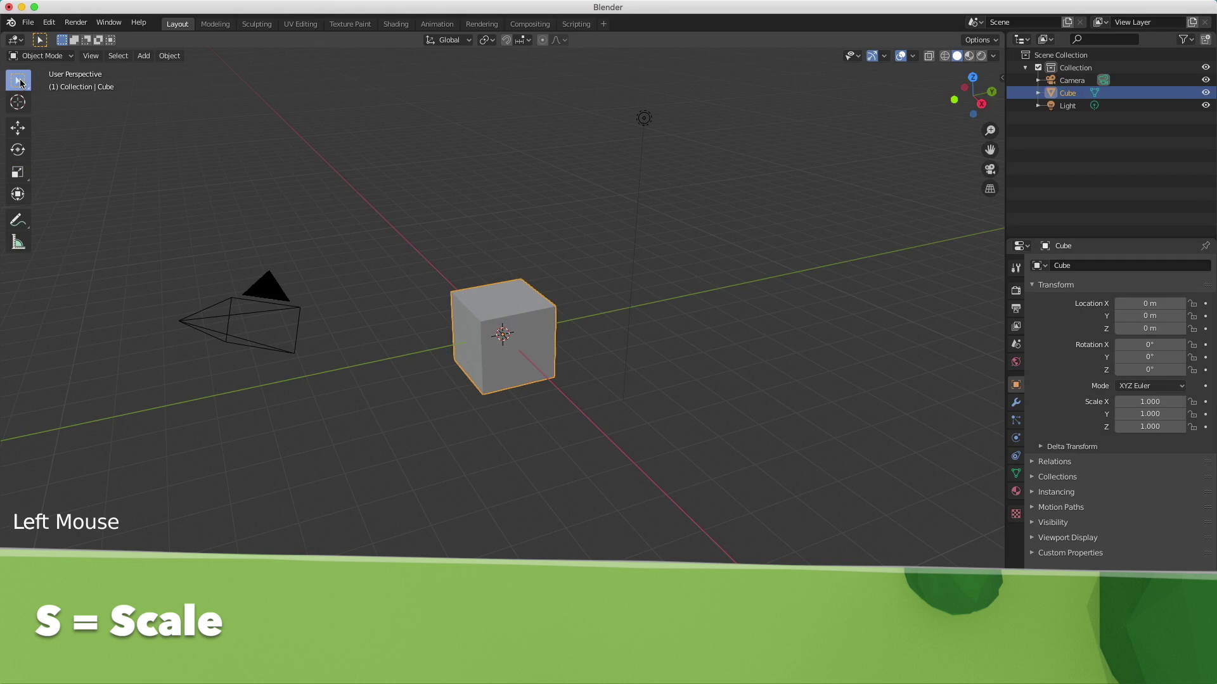
Scale the cube, try the X and Z constraints, apply about 2.62 along global Y, and undo the resize.
key("s")
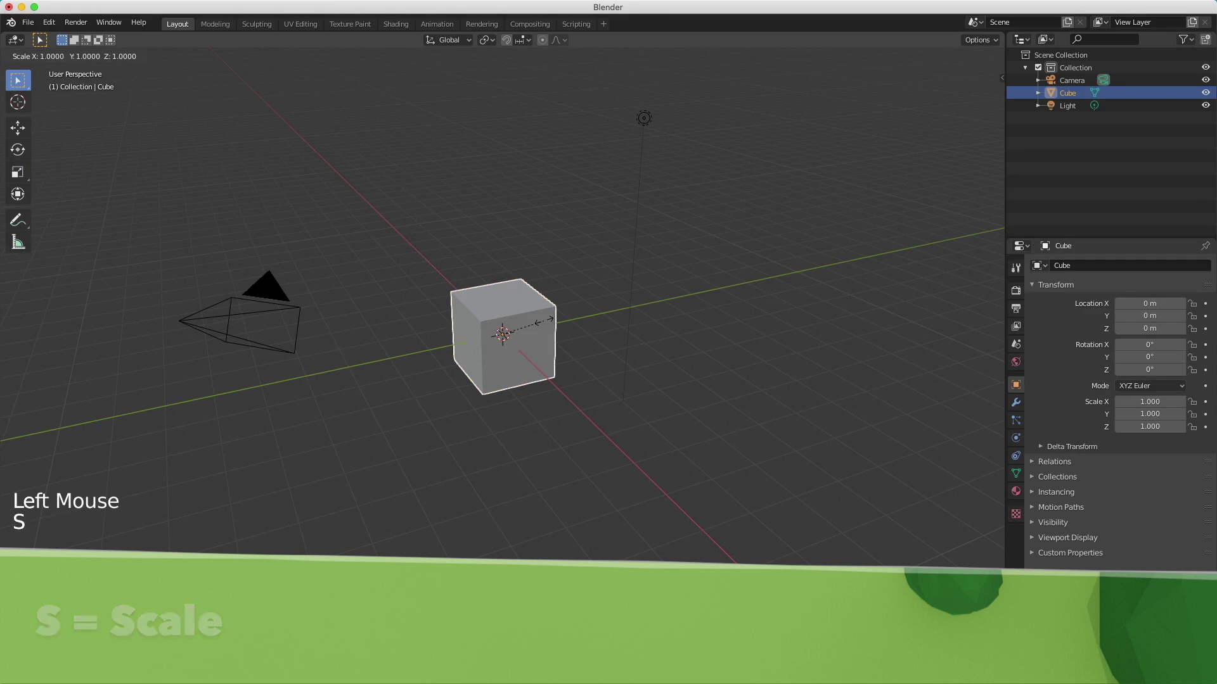
key("x")
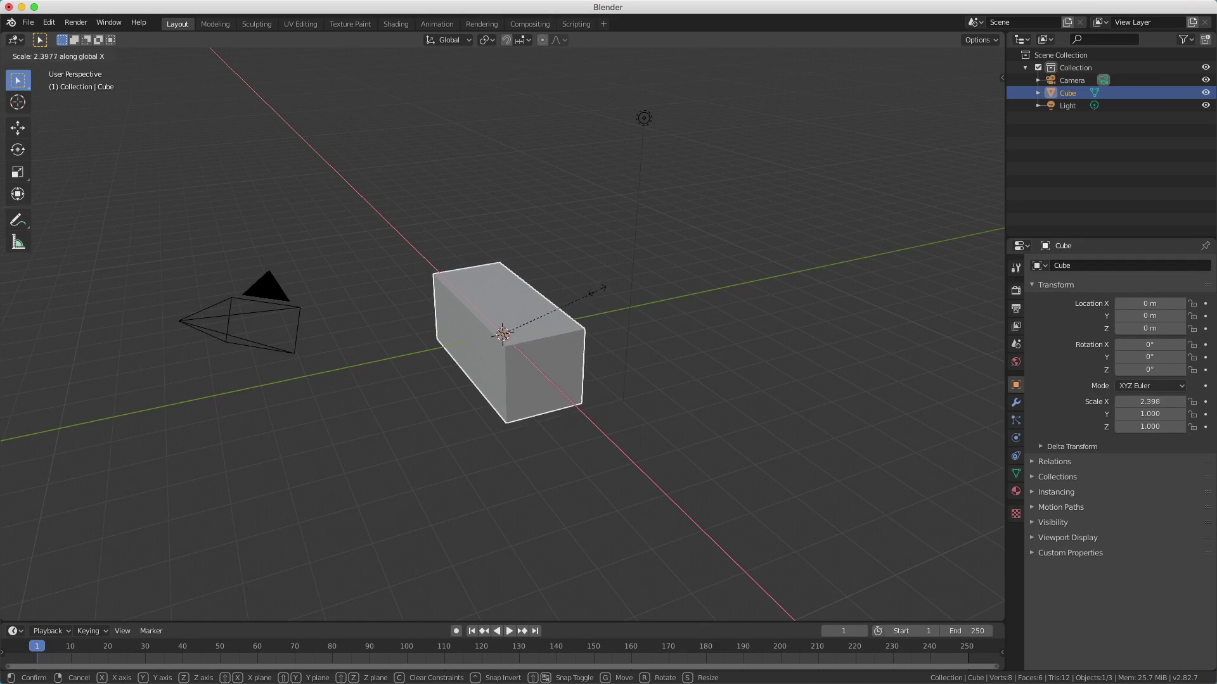
key("z")
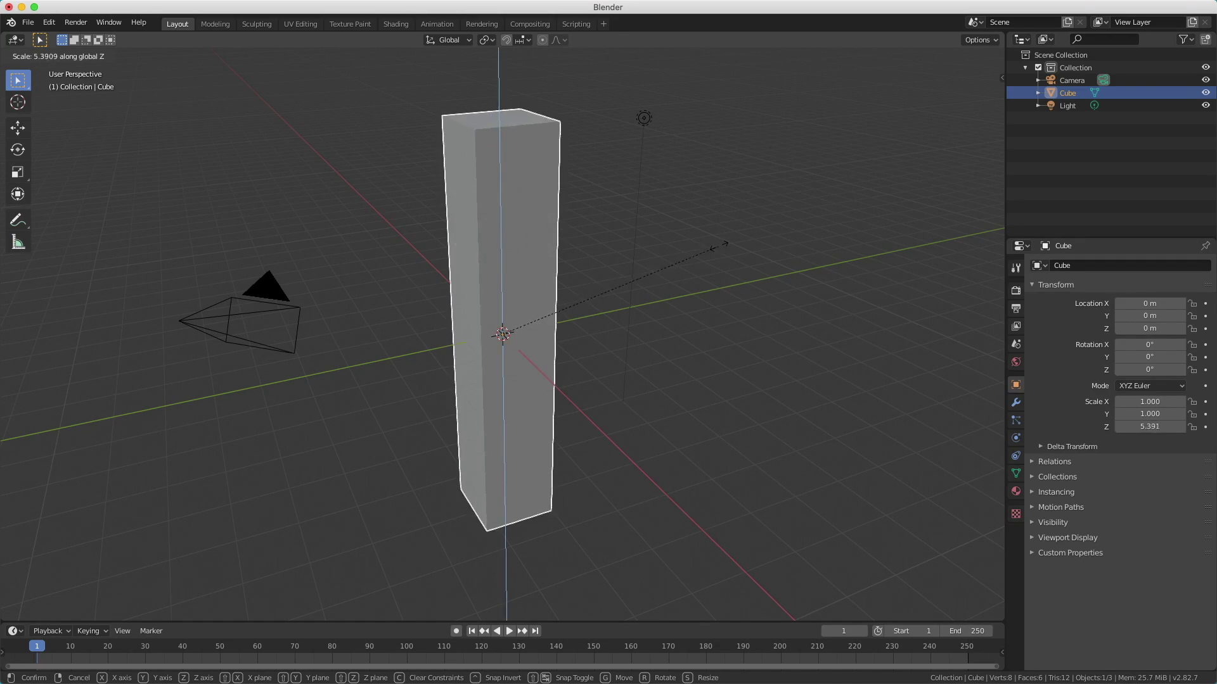
key("y")
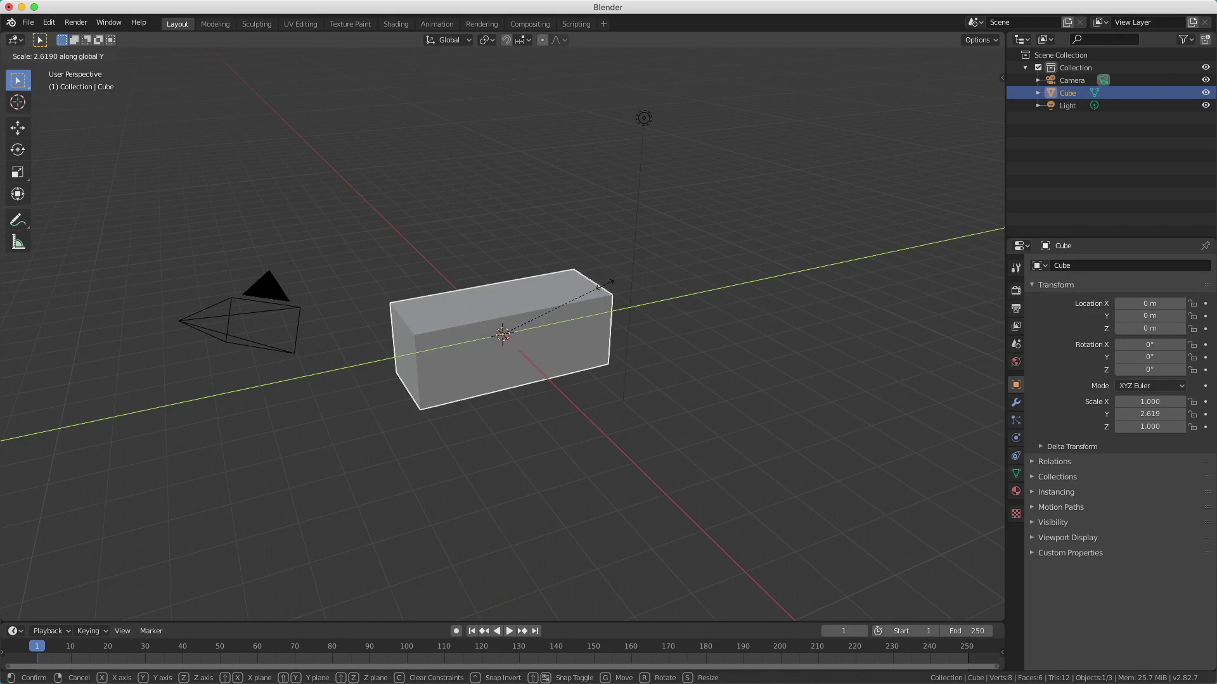
left_click(605, 284)
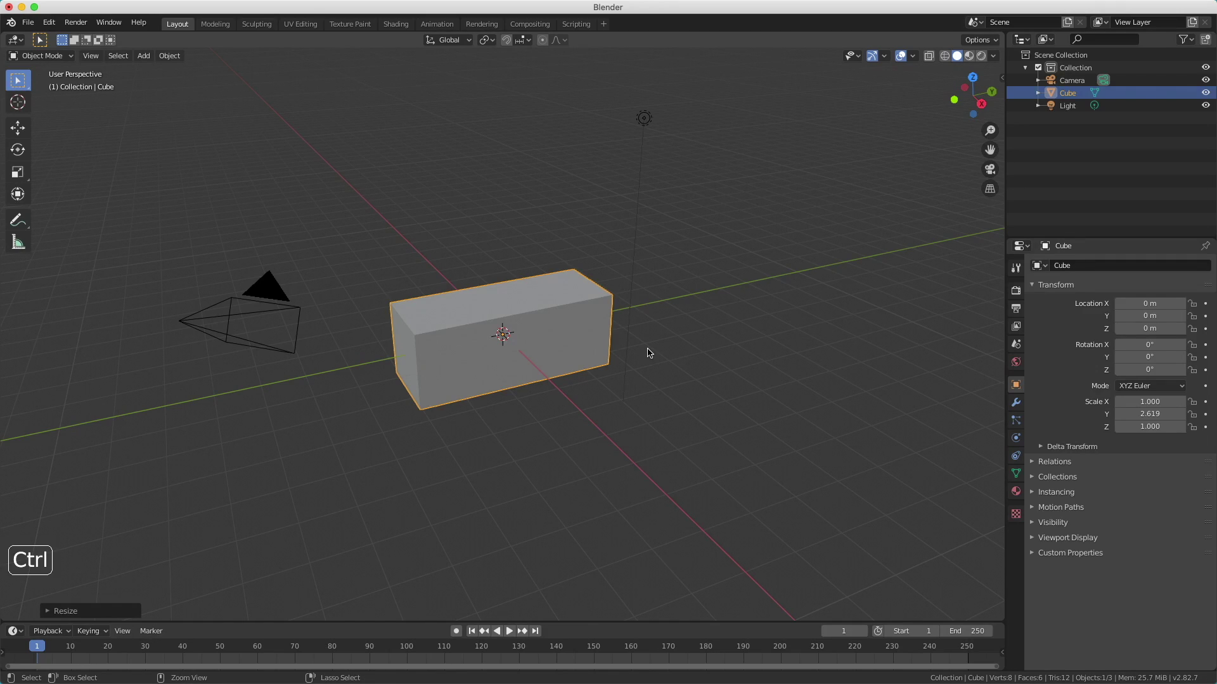
key("ctrl+z")
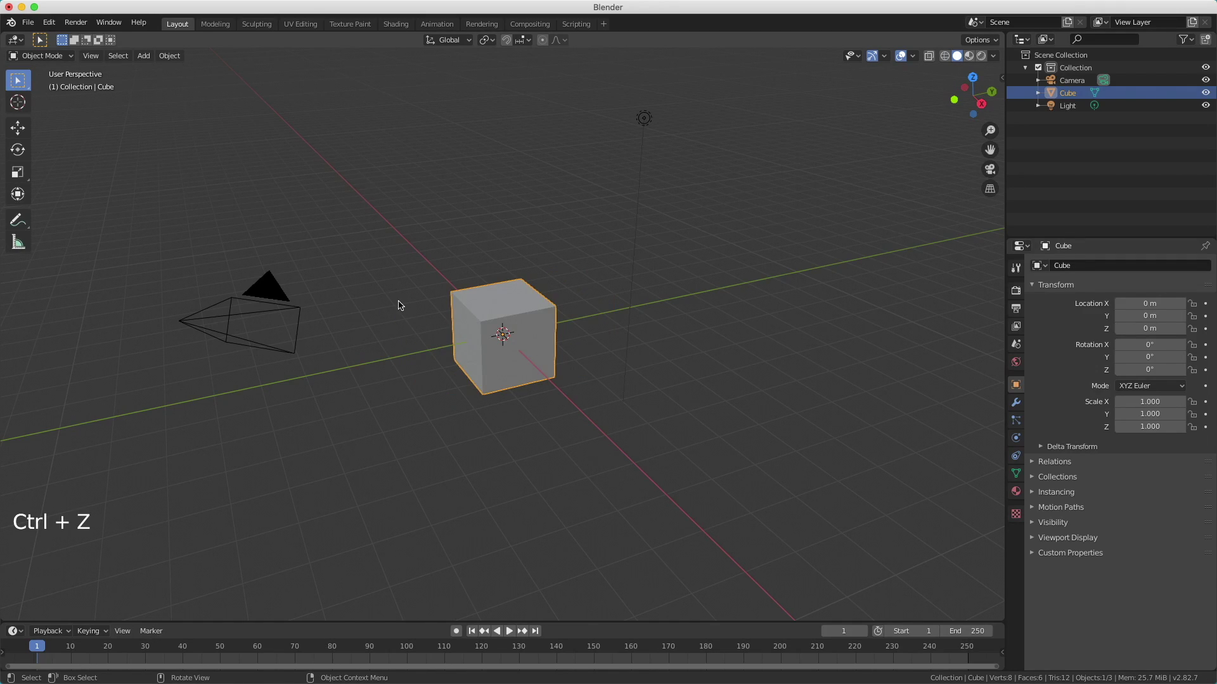
Try scaling the cube uniformly by exact factors of 2 and 0.5.
left_click(18, 172)
left_click(18, 80)
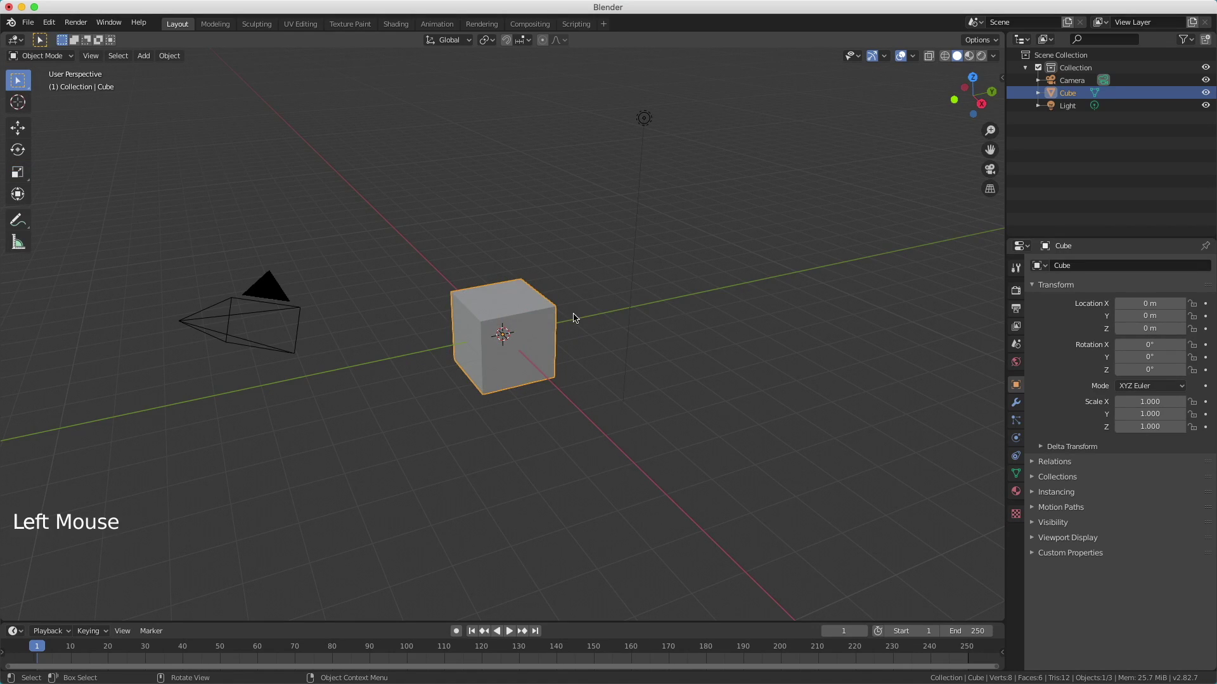
key("s")
key("2")
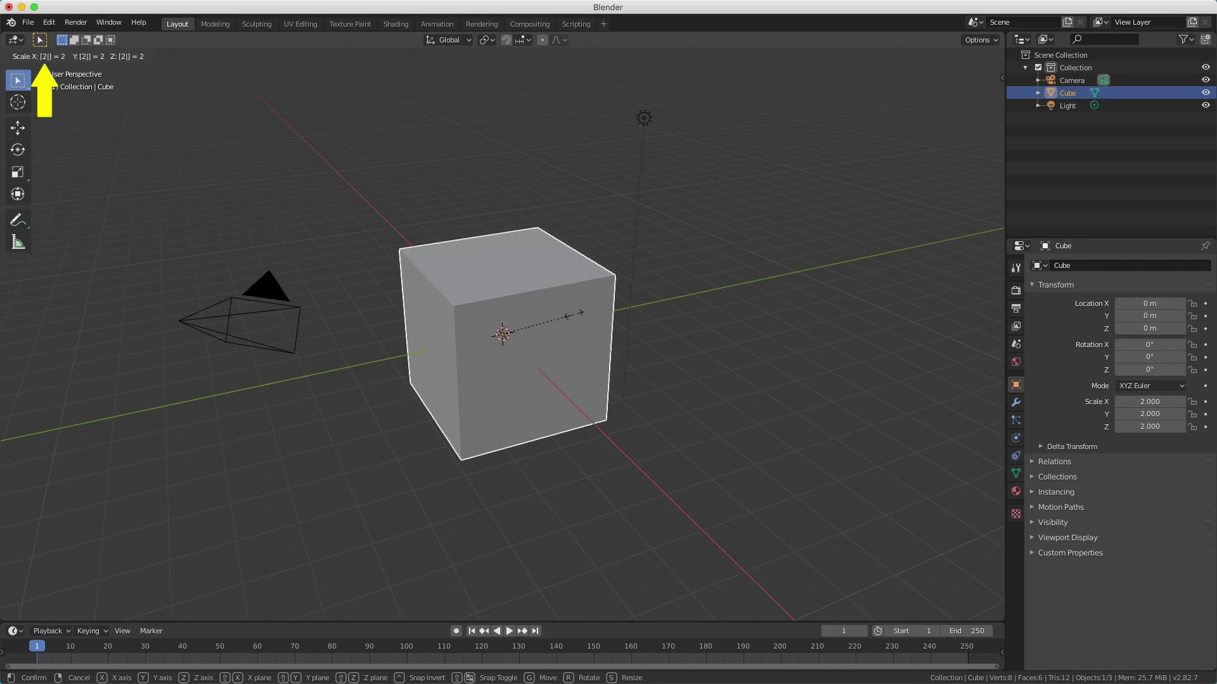
key("BackSpace")
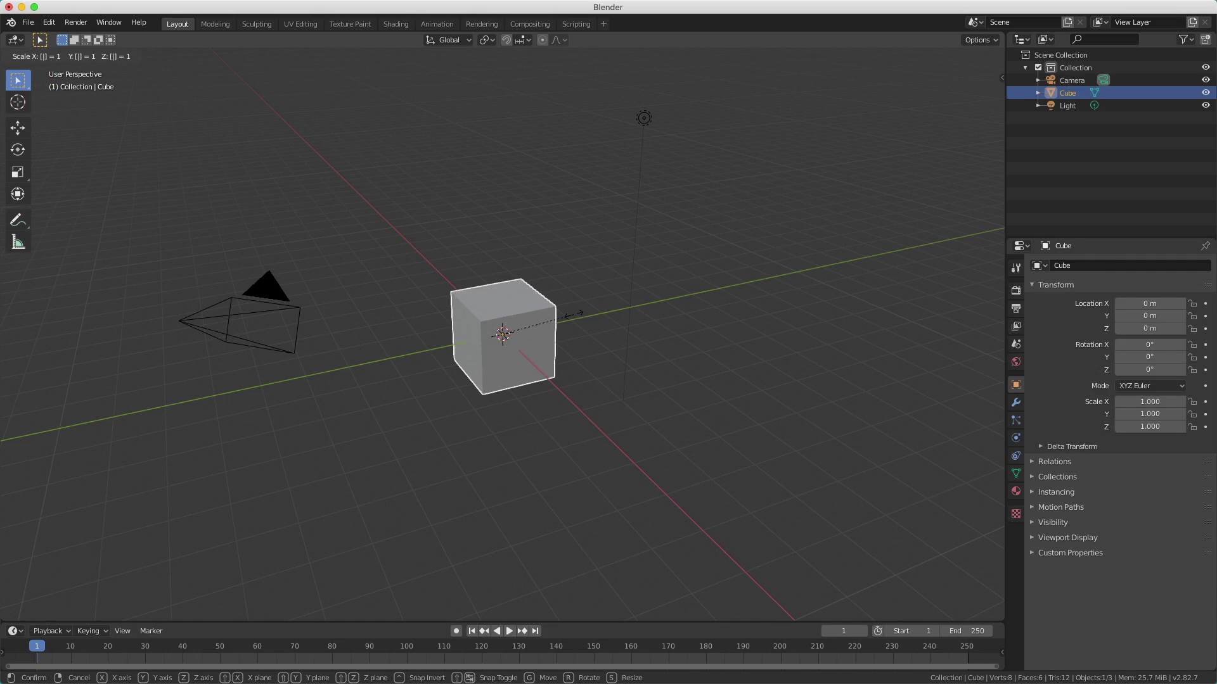
type(".5")
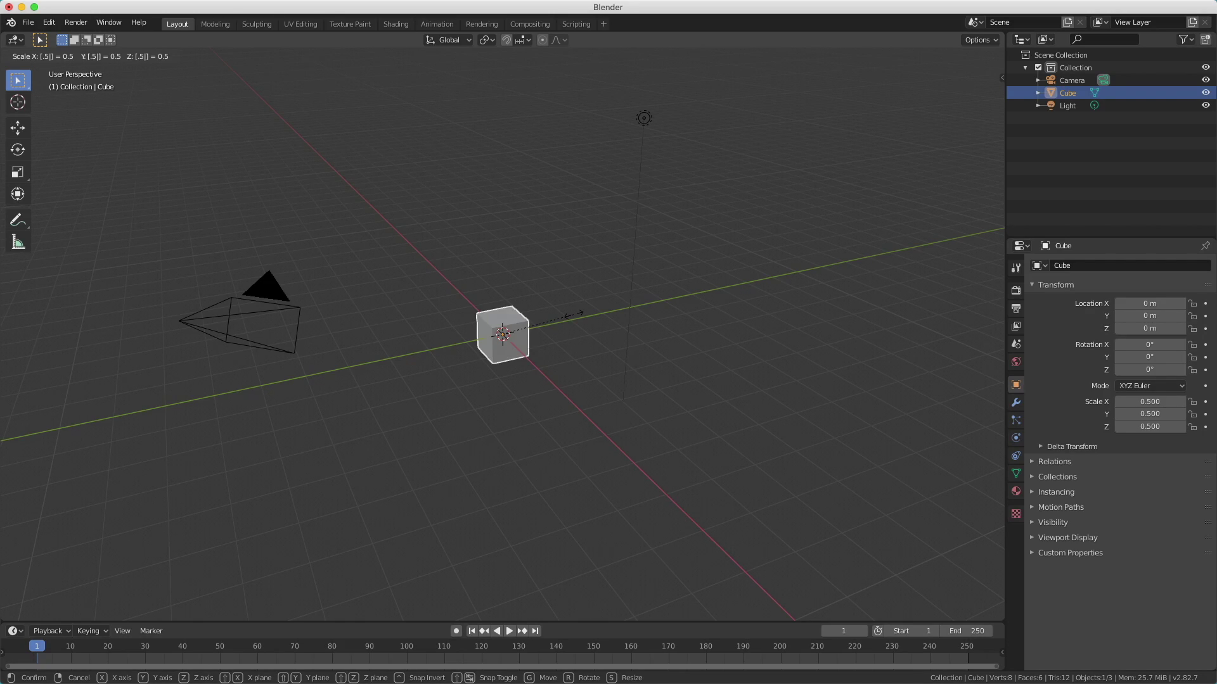
key("Escape")
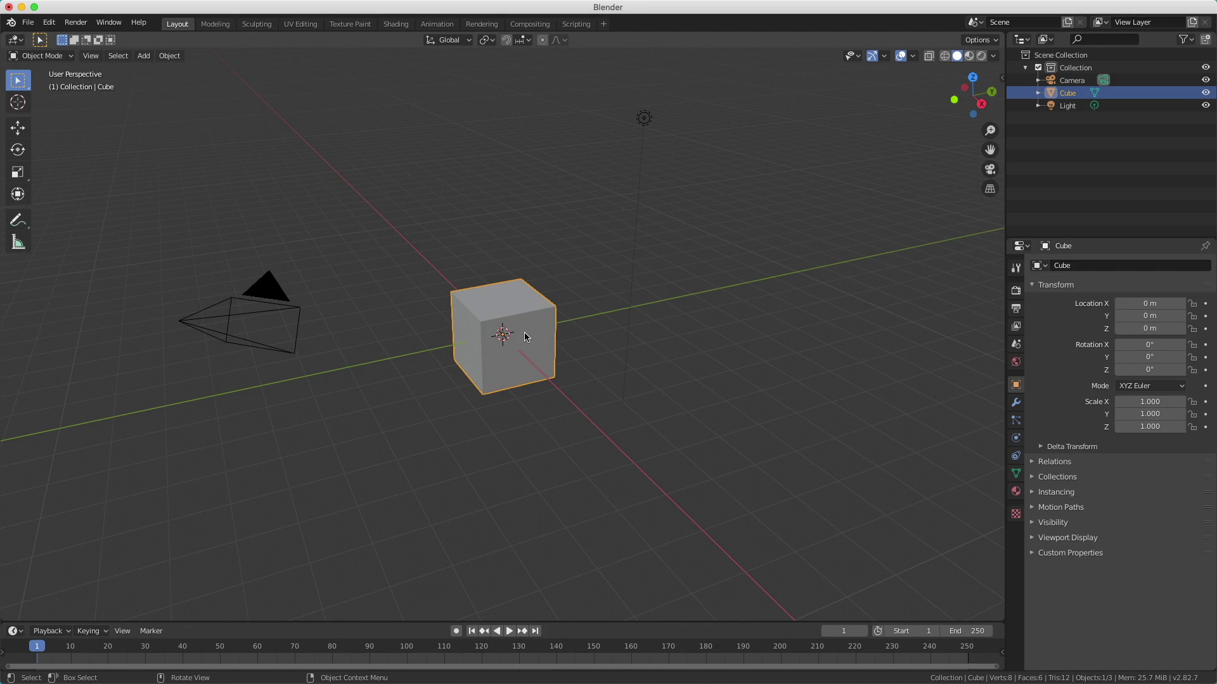
Stretch the cube to about 3.26 along the global X axis and rotate it 30° around global X with increment snapping.
key("s")
key("x")
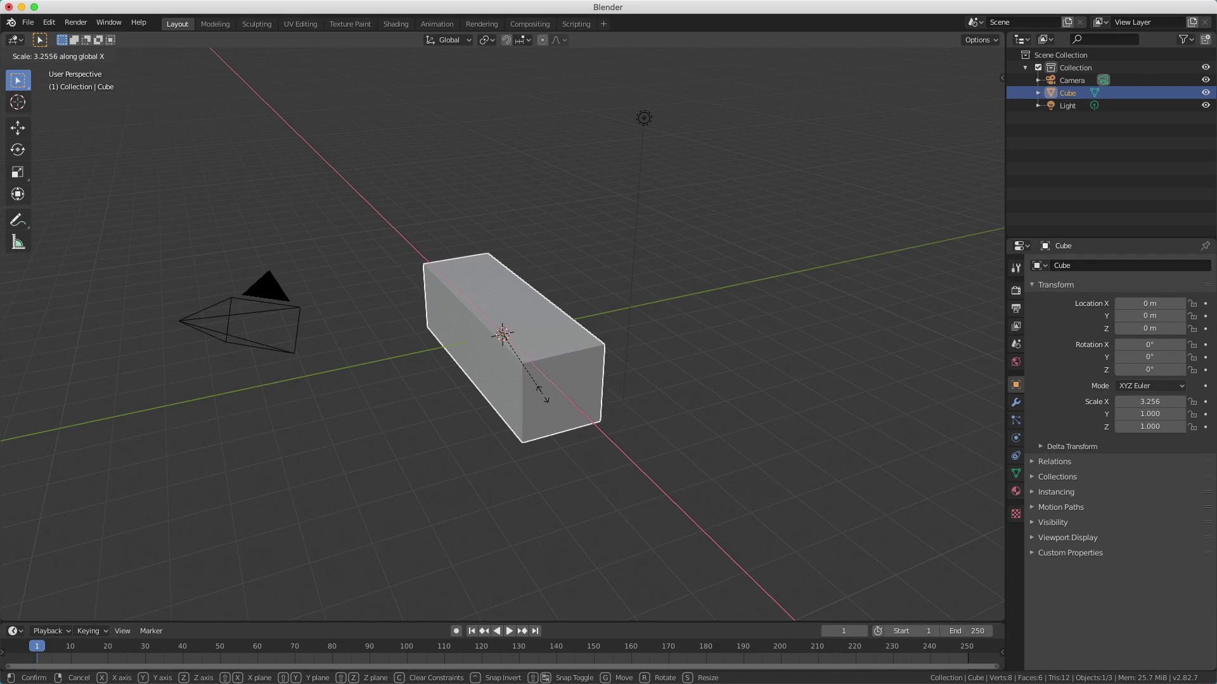
left_click(544, 397)
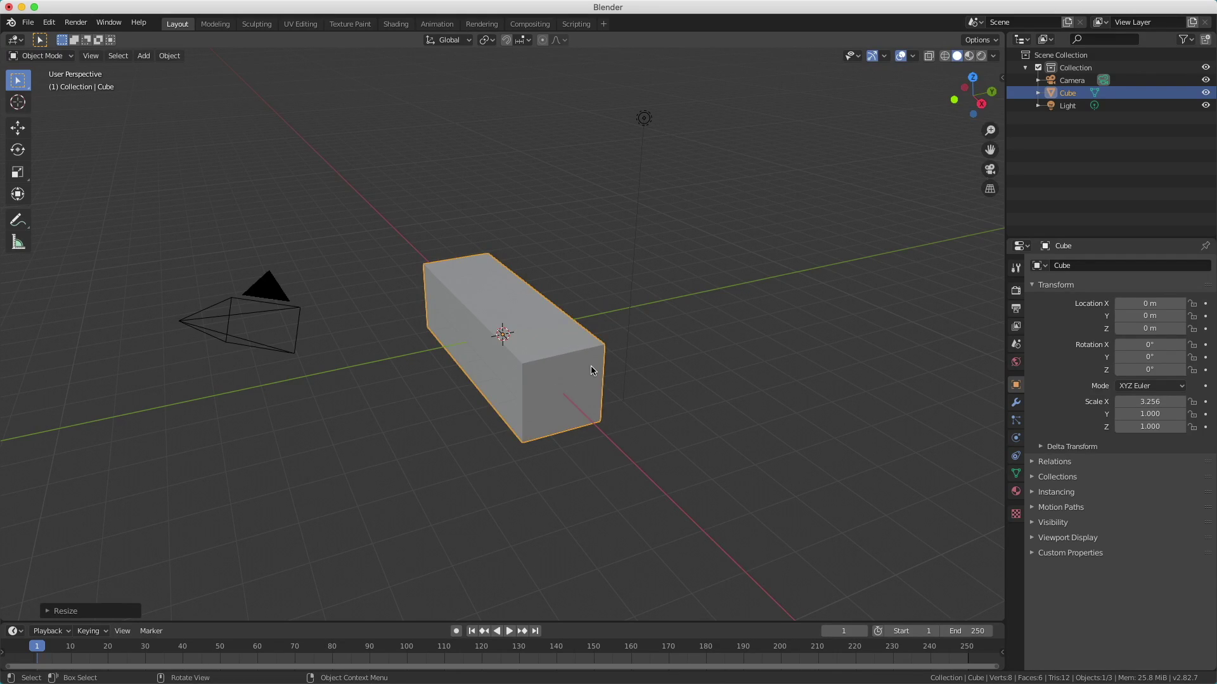
key("r")
key("x")
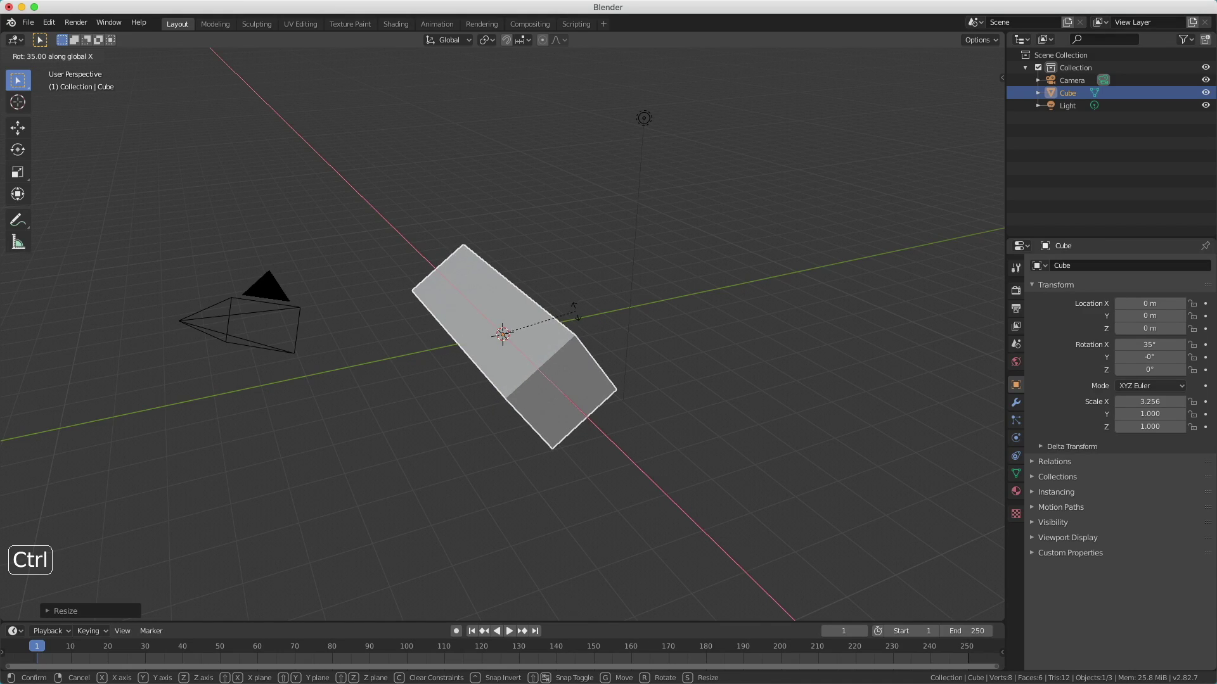
left_click(584, 319)
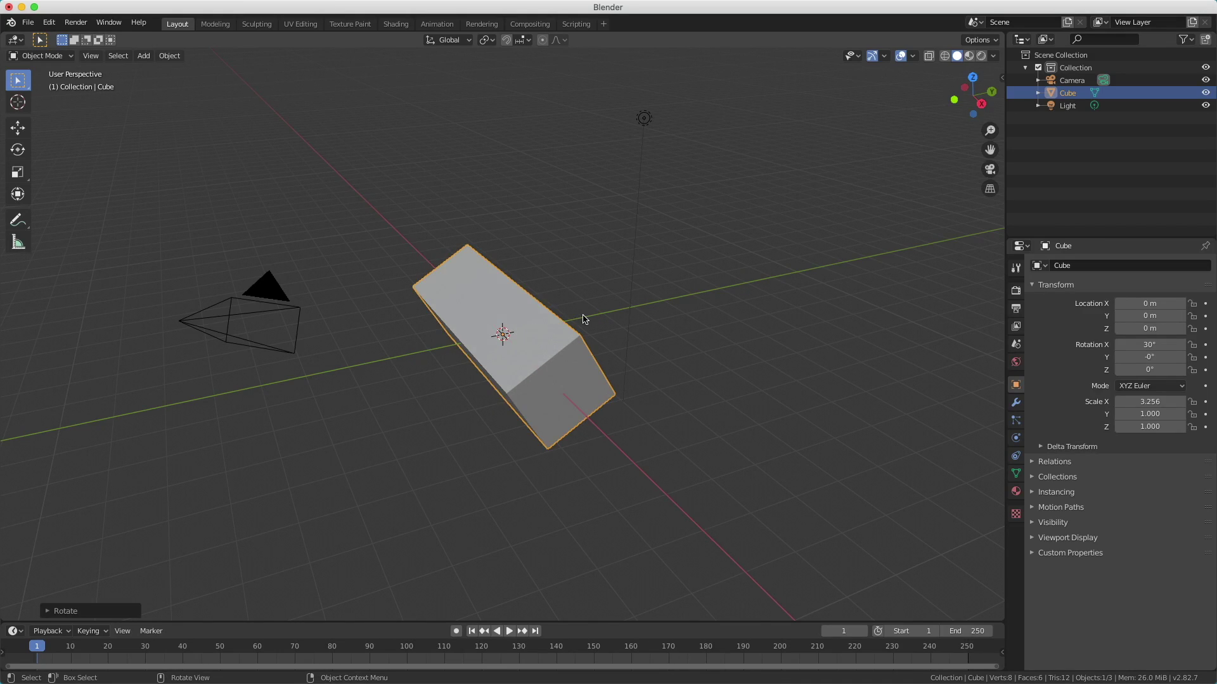
Render an image of the stretched cube, check the result, and close the render window.
left_click(73, 22)
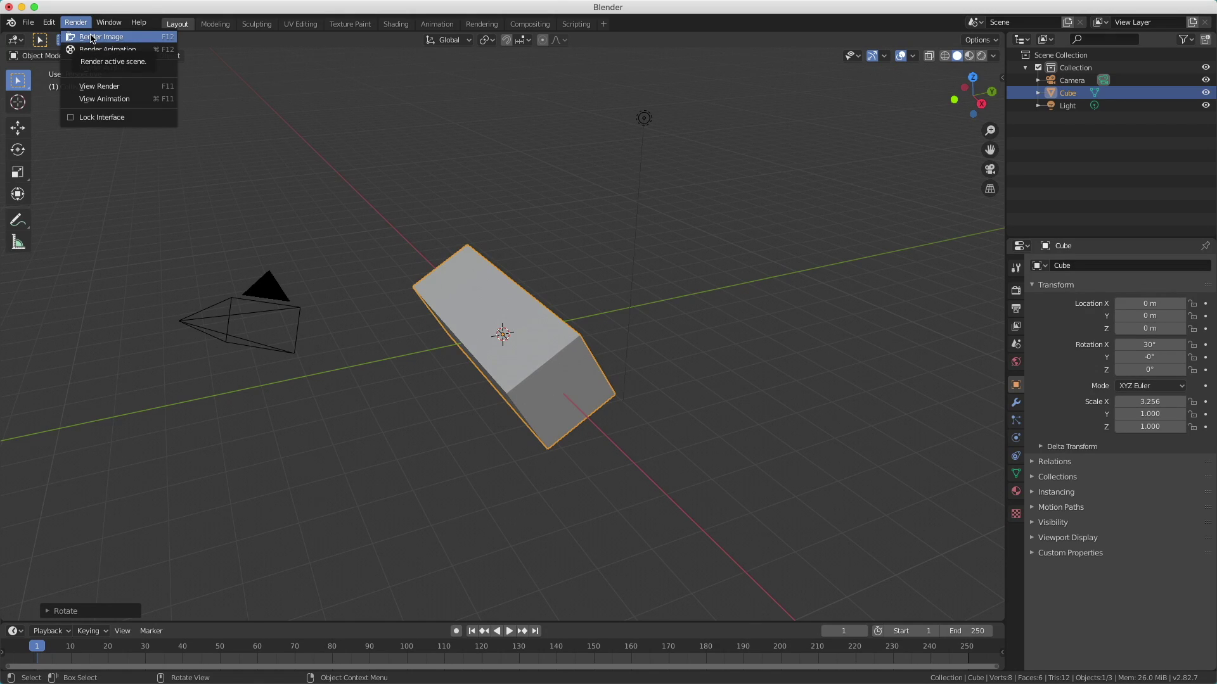
left_click(93, 37)
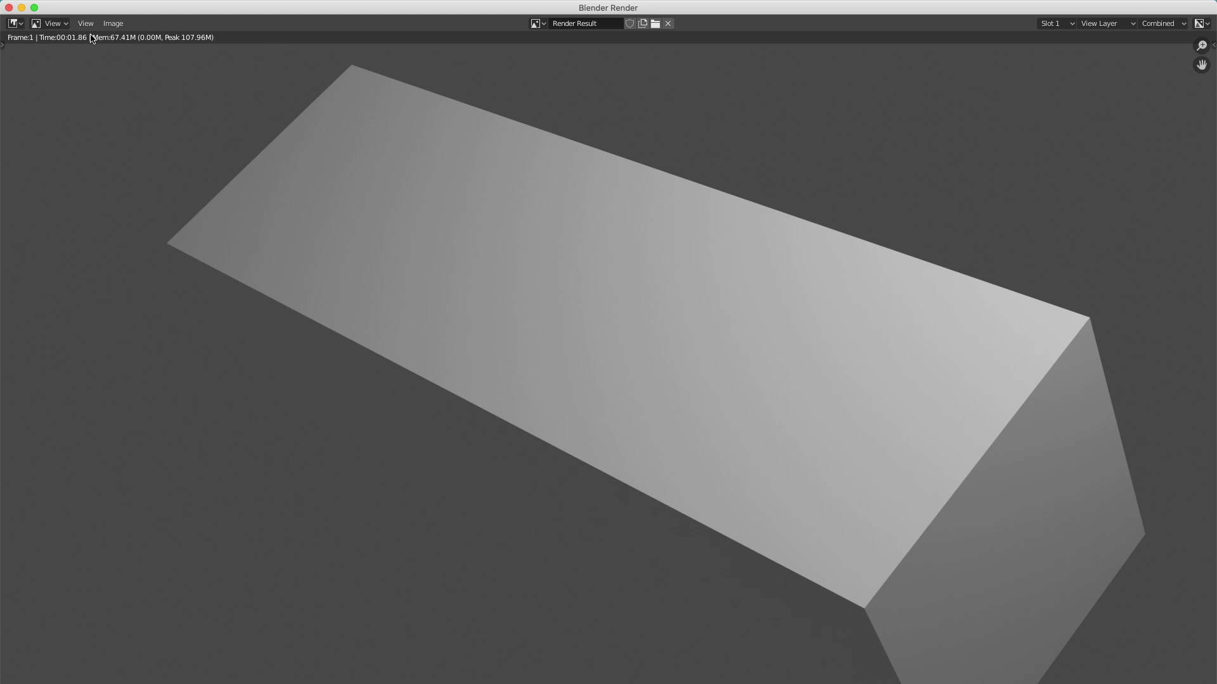
left_click(9, 7)
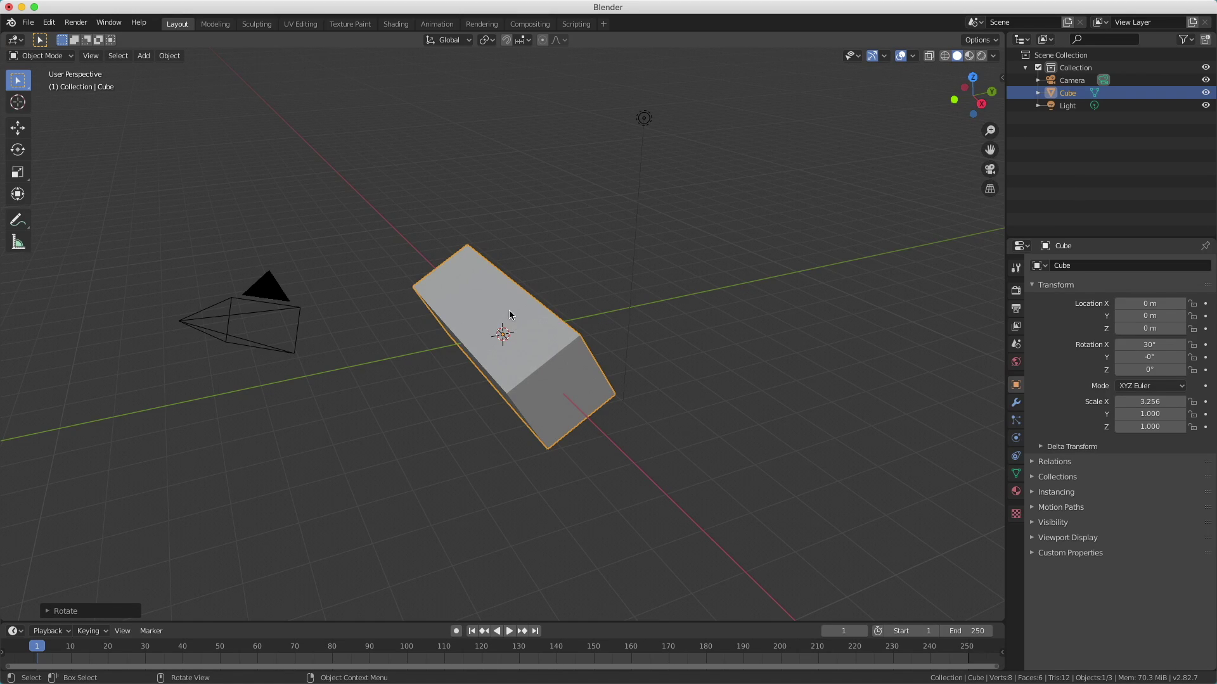
Switch to the camera view and move the stretched cube up about 0.4 m along the global Z axis.
key("KP_0")
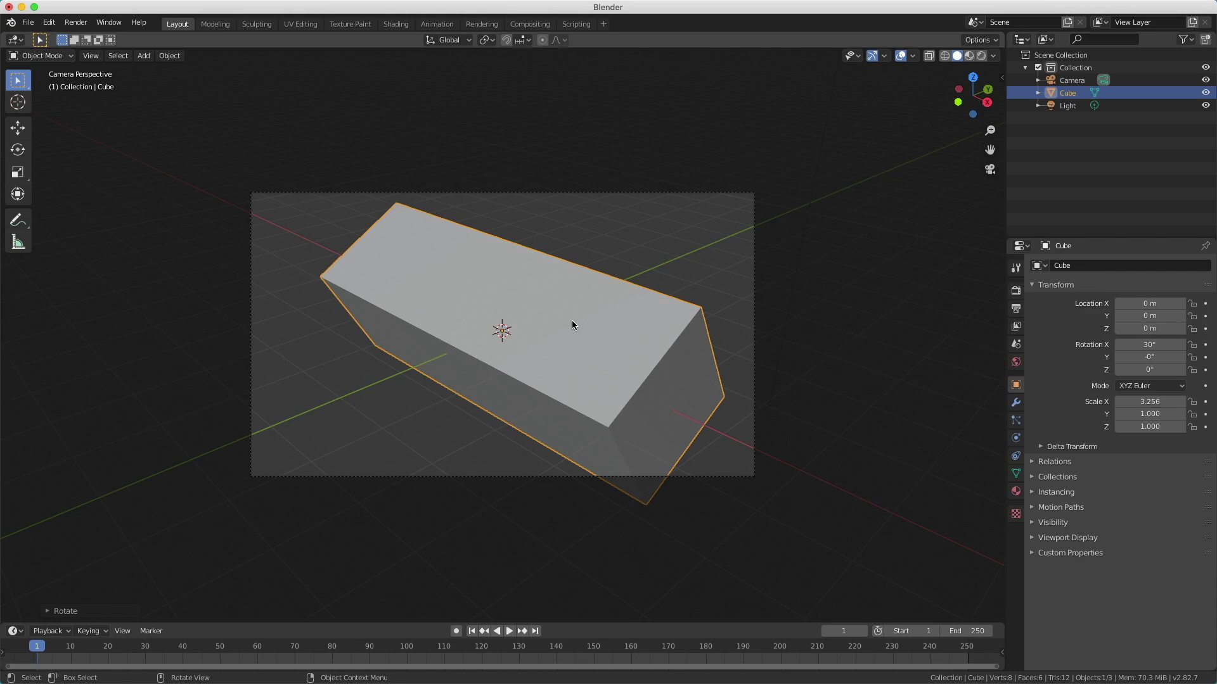
key("g")
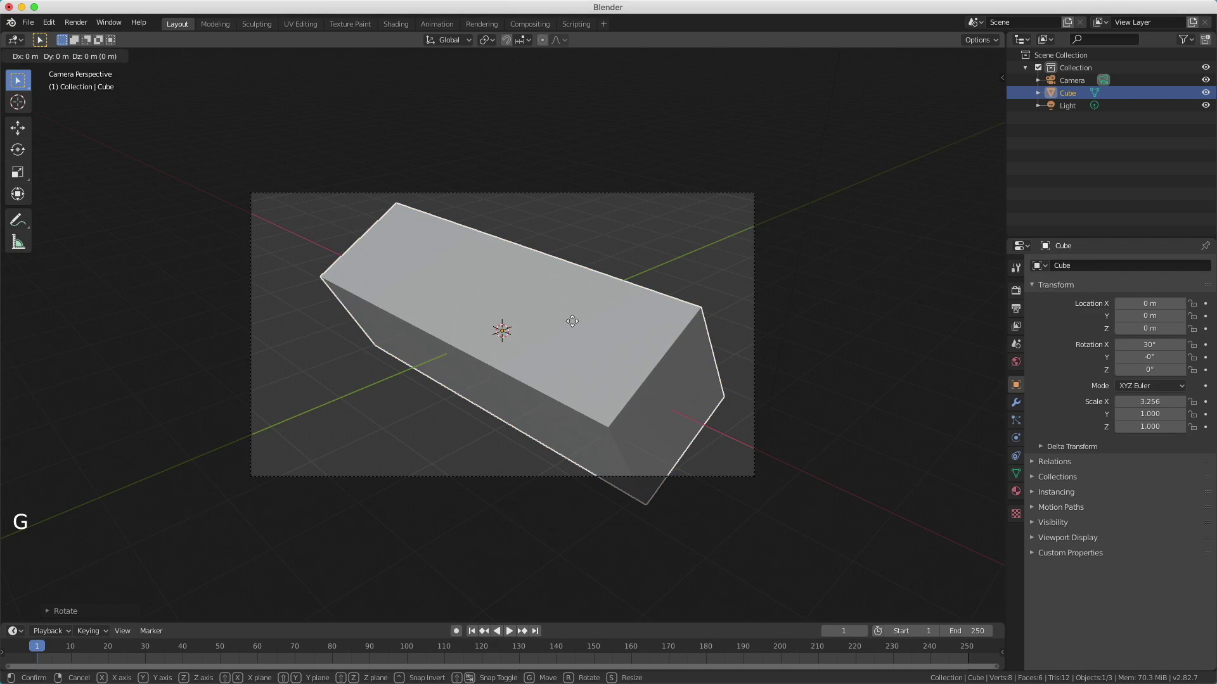
key("z")
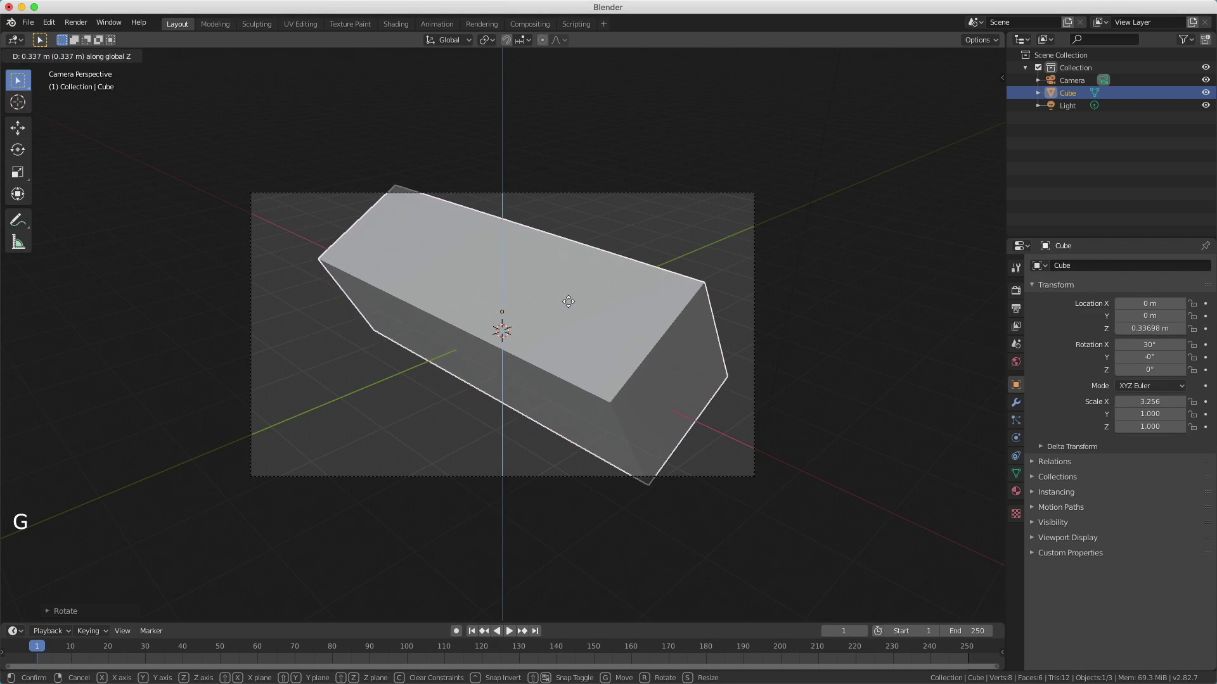
left_click(568, 299)
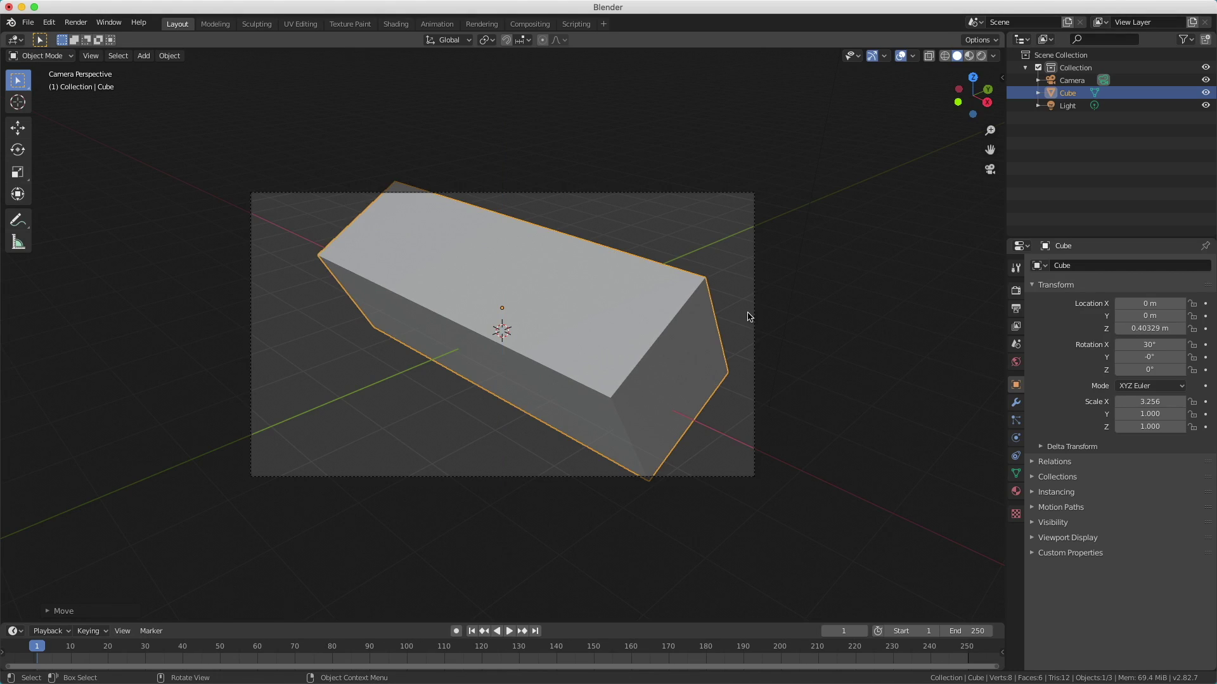
Scale the cube down uniformly by a factor of about 0.86 and raise the camera about 0.14 m along the global Z axis.
key("s")
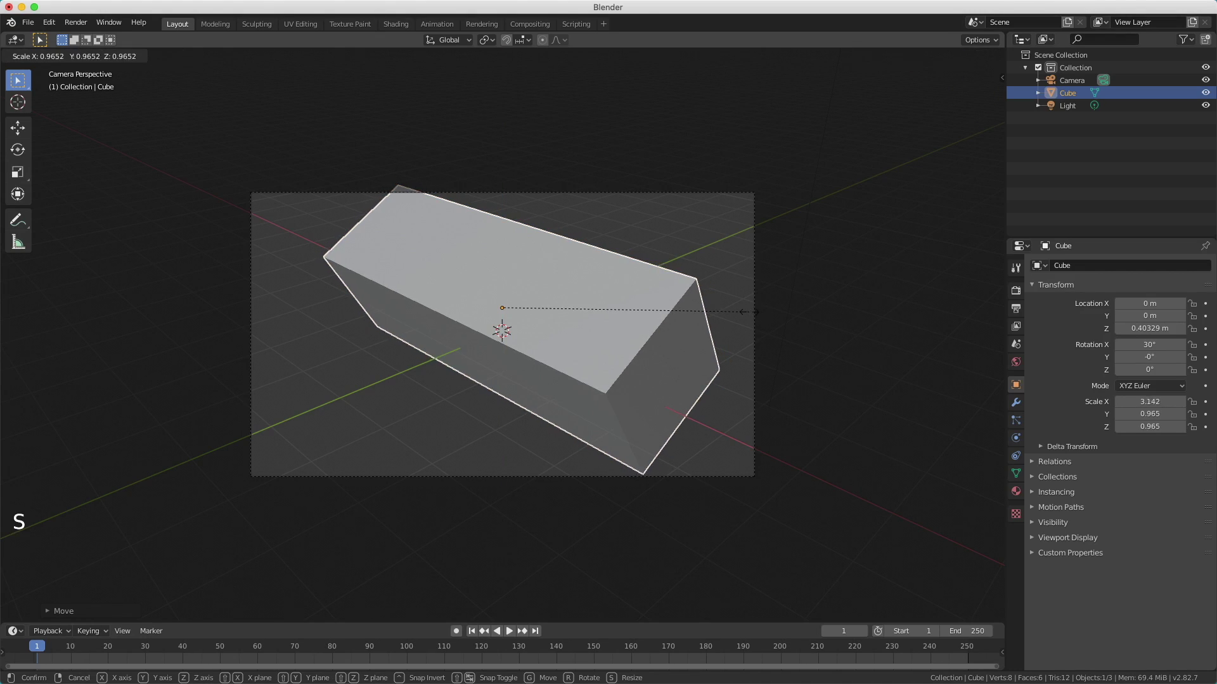
left_click(723, 315)
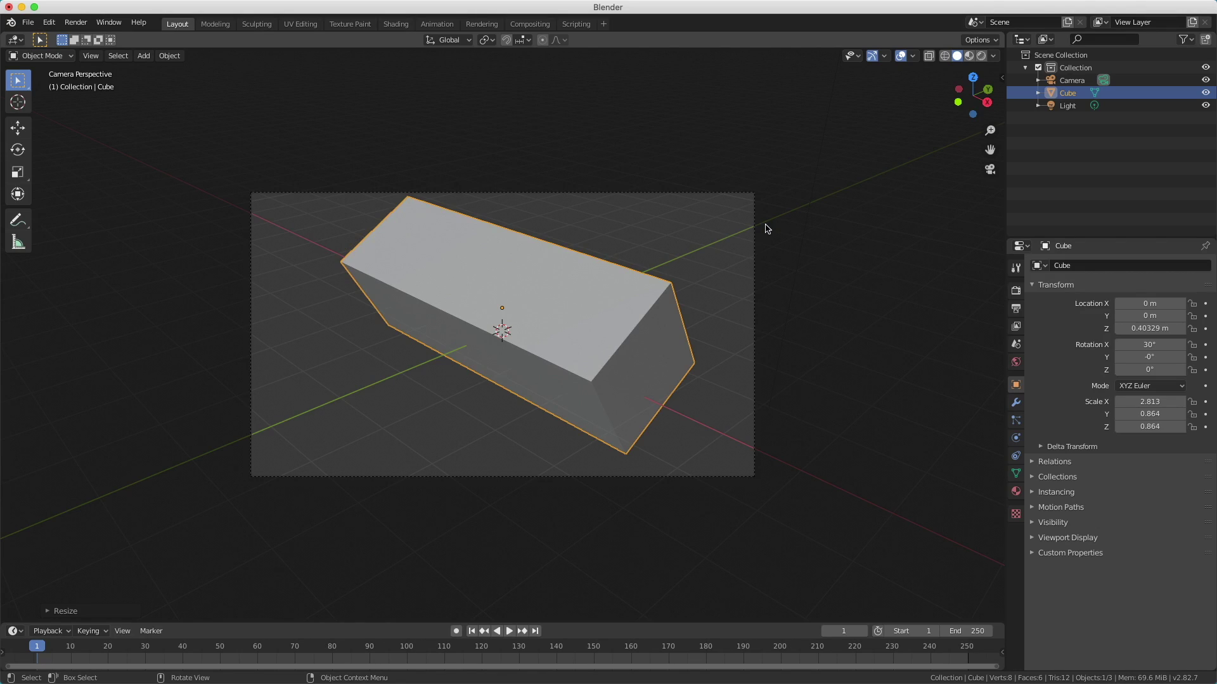
left_click(754, 308)
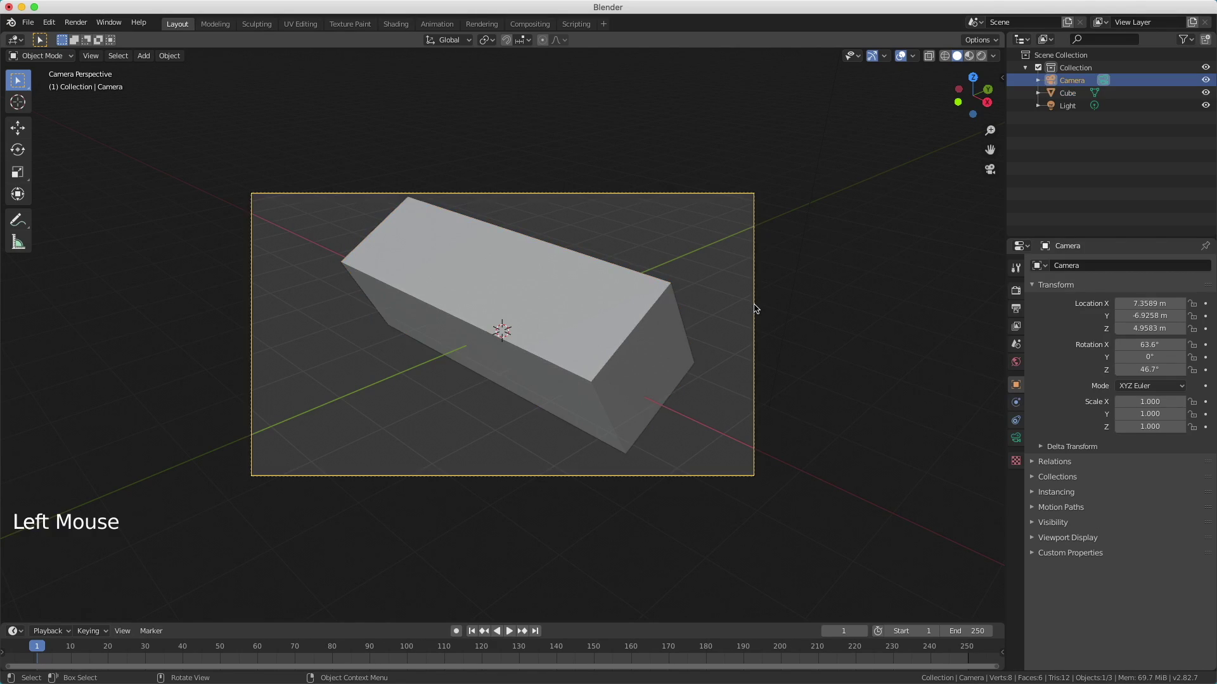
key("g")
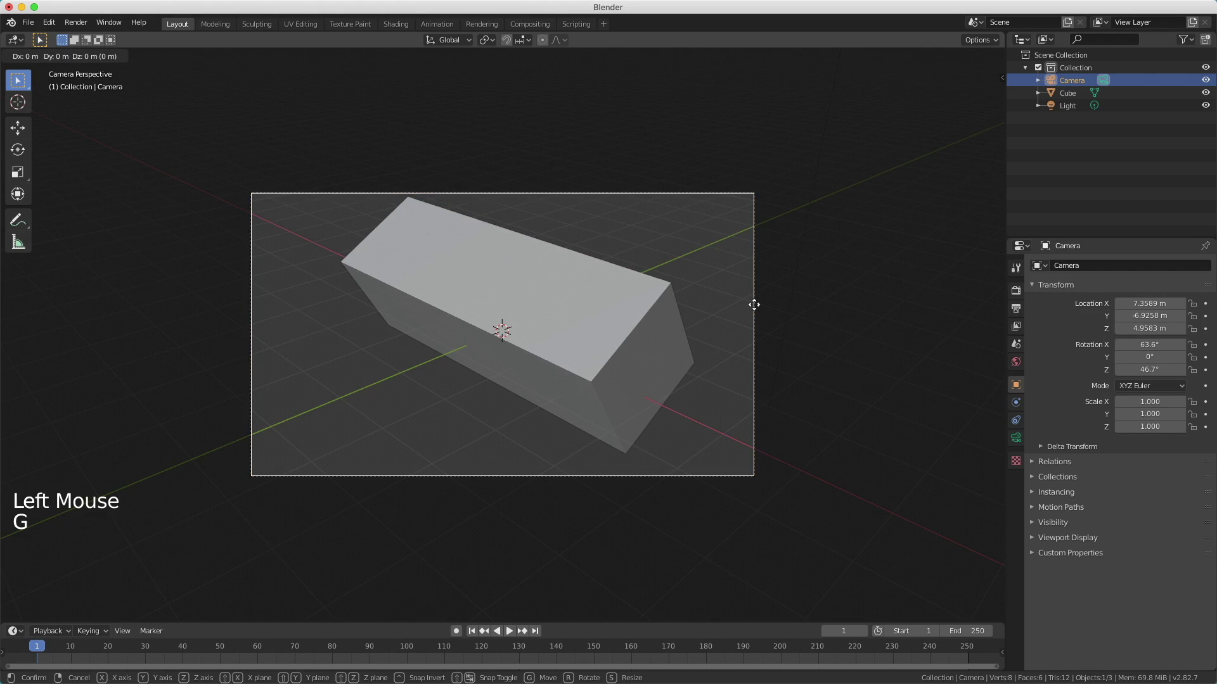
key("z")
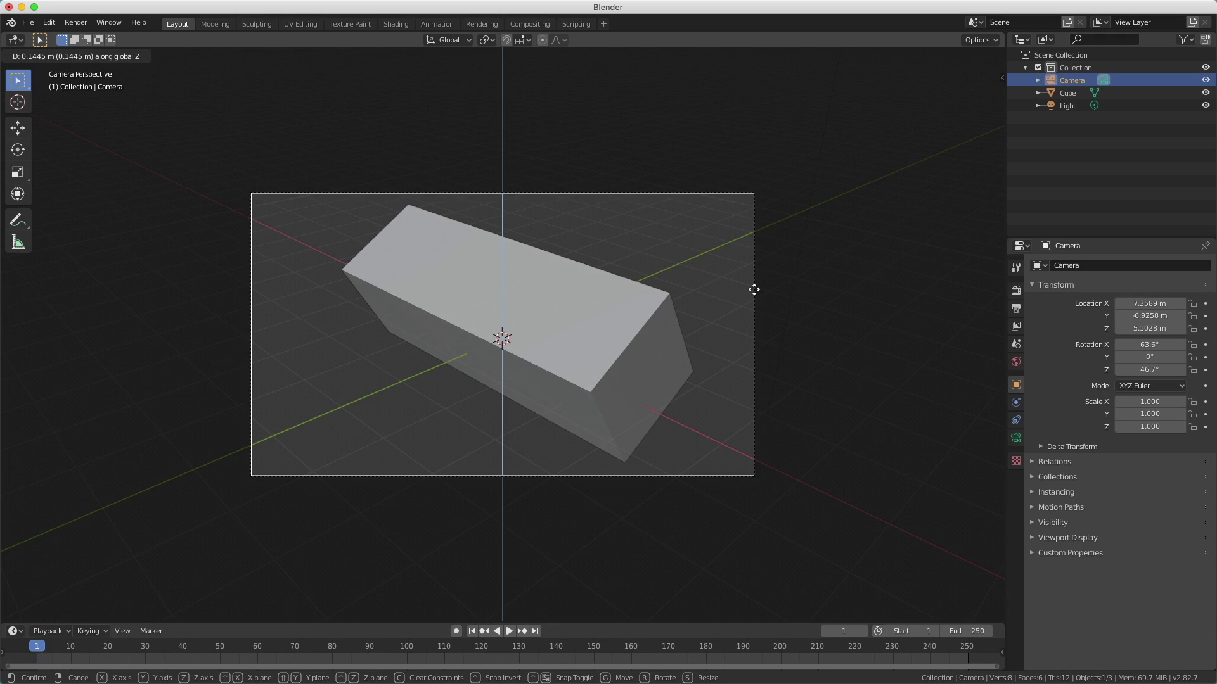
left_click(754, 290)
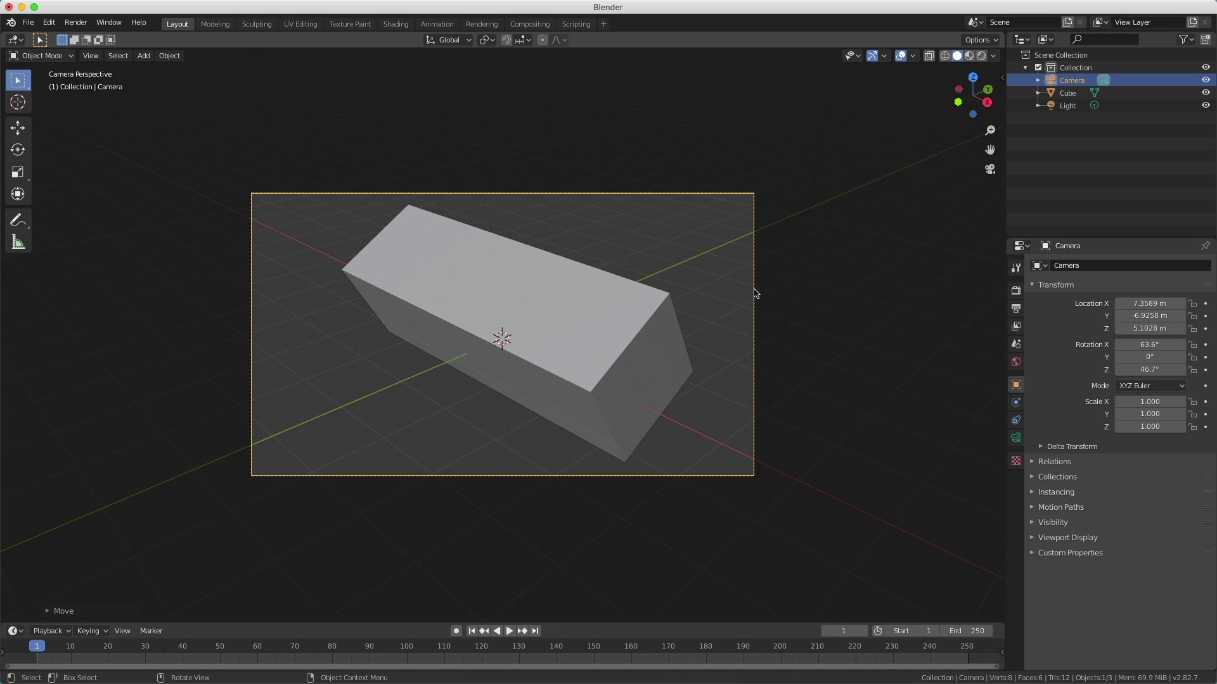
Leave the camera view and set the cube material's base color to red with hue about 0.011 and saturation about 0.936, raising its brightness.
left_click(990, 169)
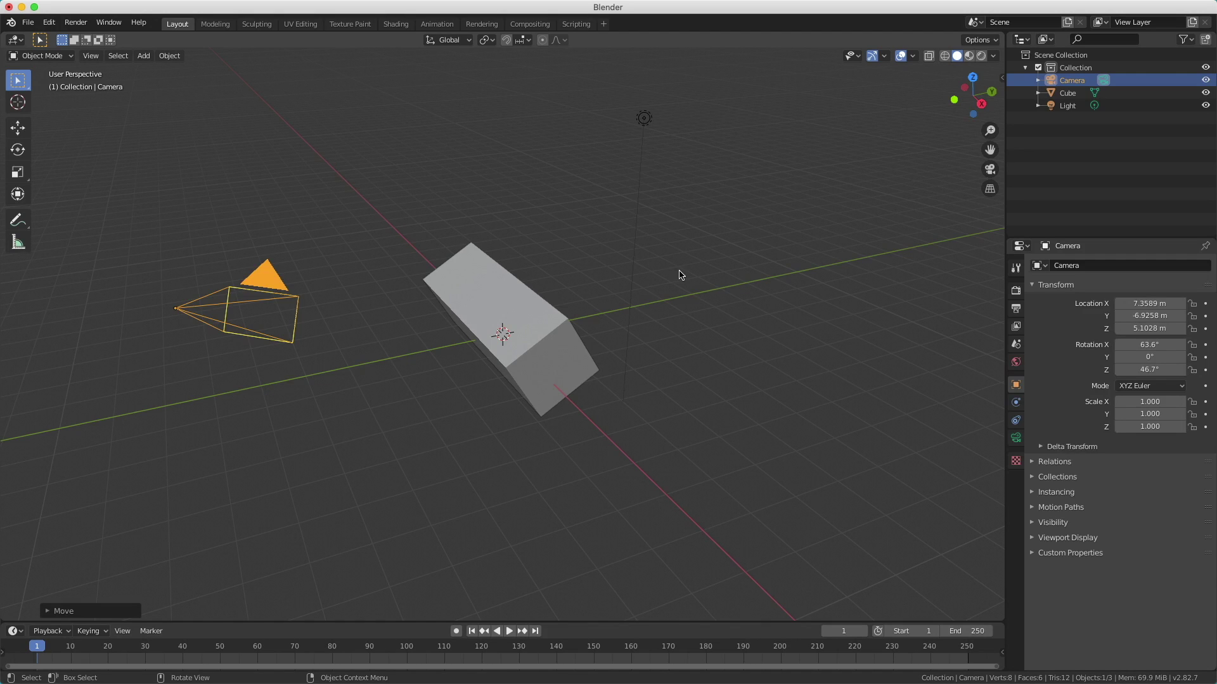
mouse_move(679, 274)
middle_mouse_down()
mouse_move(720, 291)
mouse_move(907, 255)
mouse_move(719, 334)
mouse_move(671, 275)
mouse_move(855, 253)
mouse_move(700, 273)
middle_mouse_up()
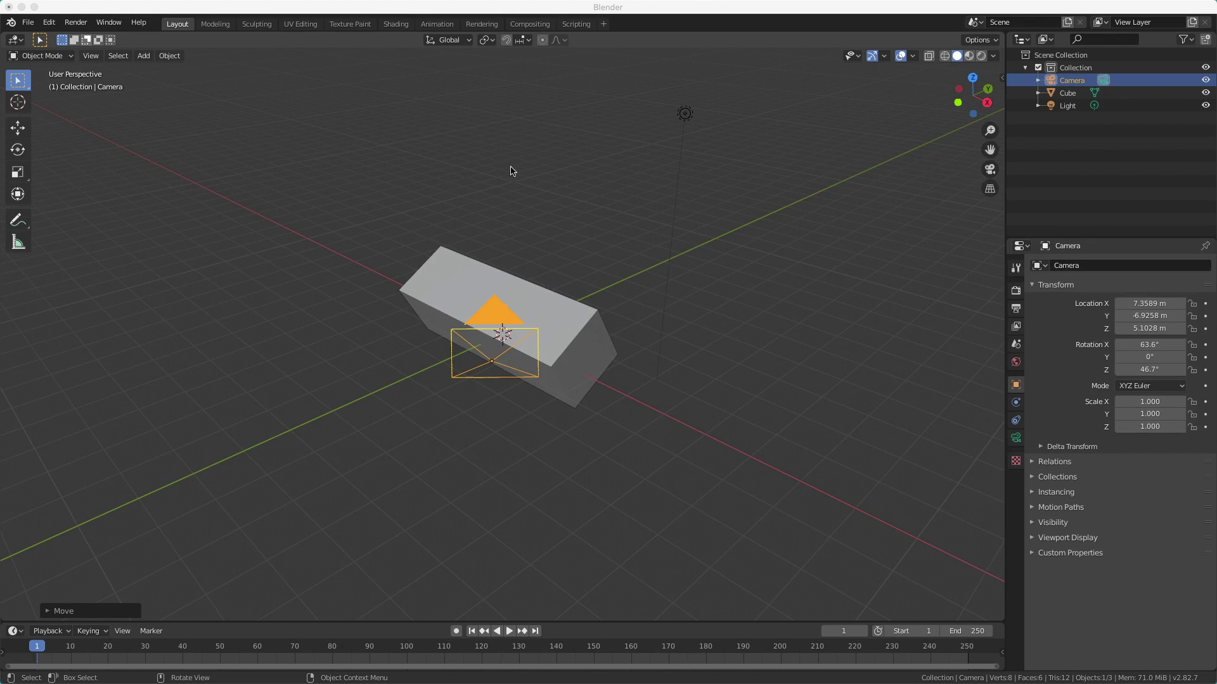
left_click(570, 310)
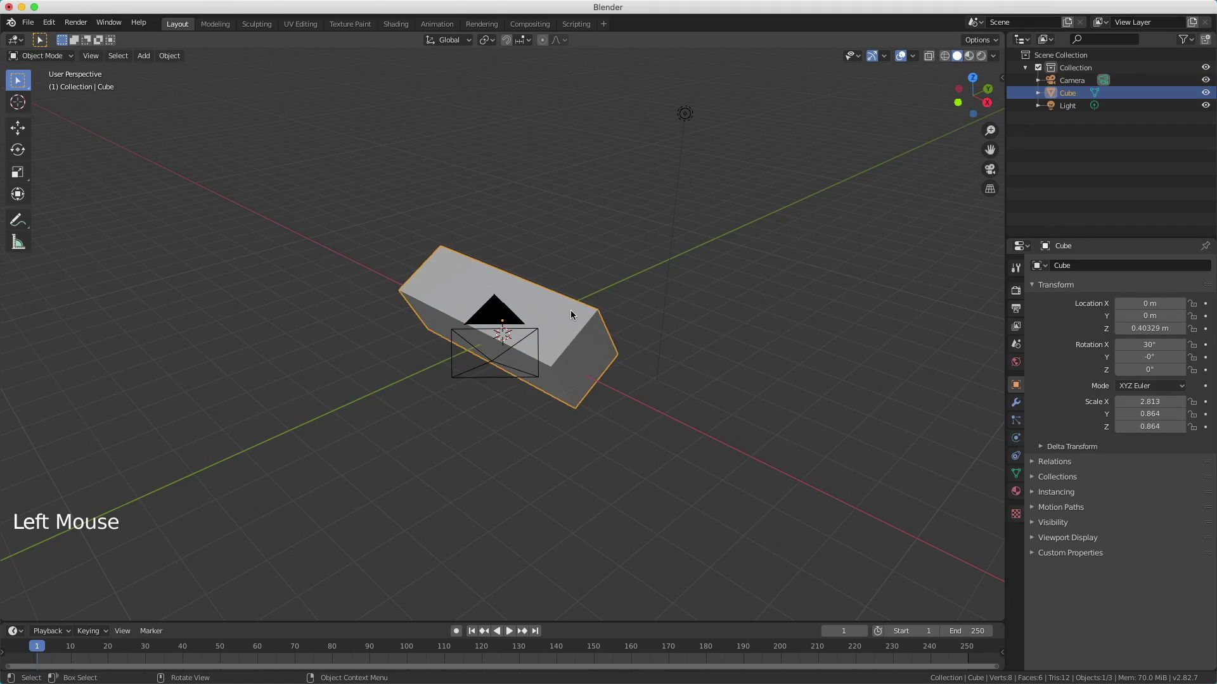
left_click(1016, 492)
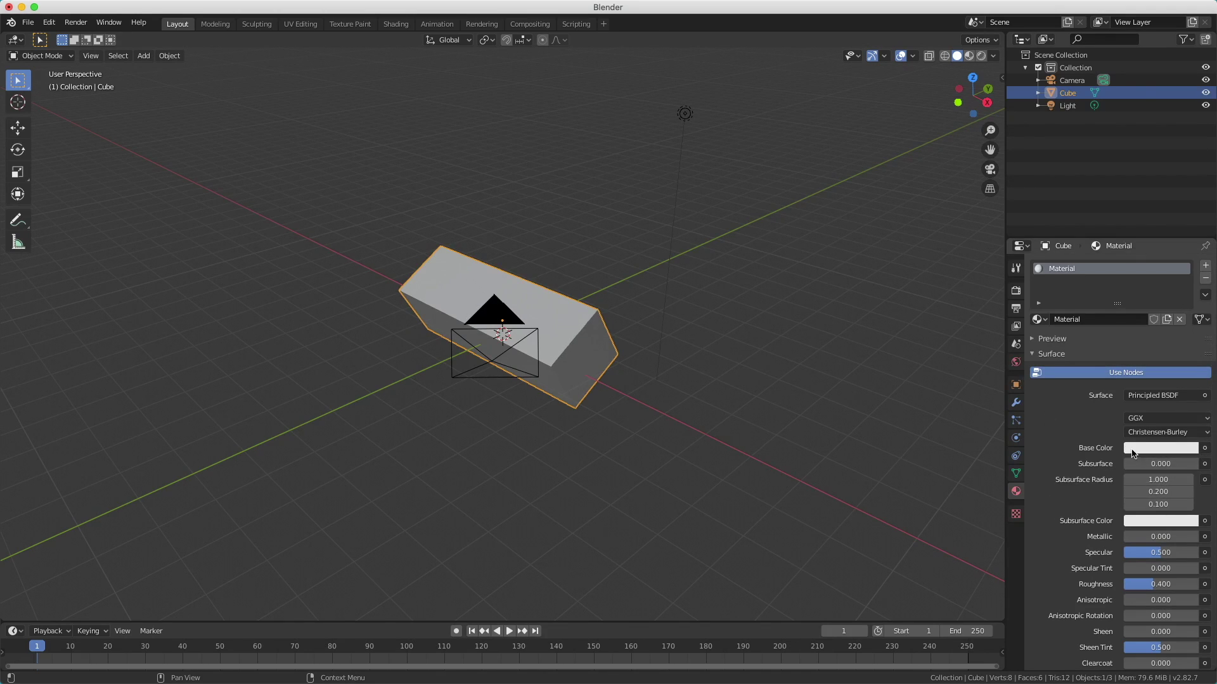
scroll(1049, 433, "down", 14)
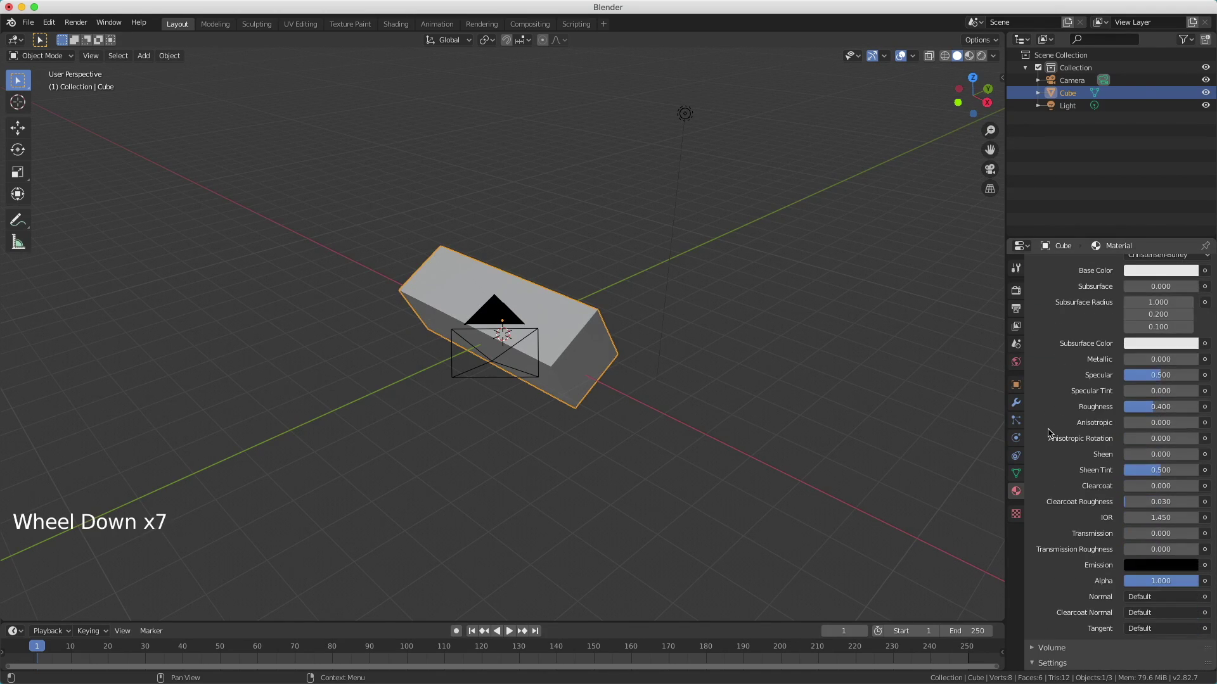
scroll(1049, 433, "down", 1)
scroll(1049, 434, "up", 9)
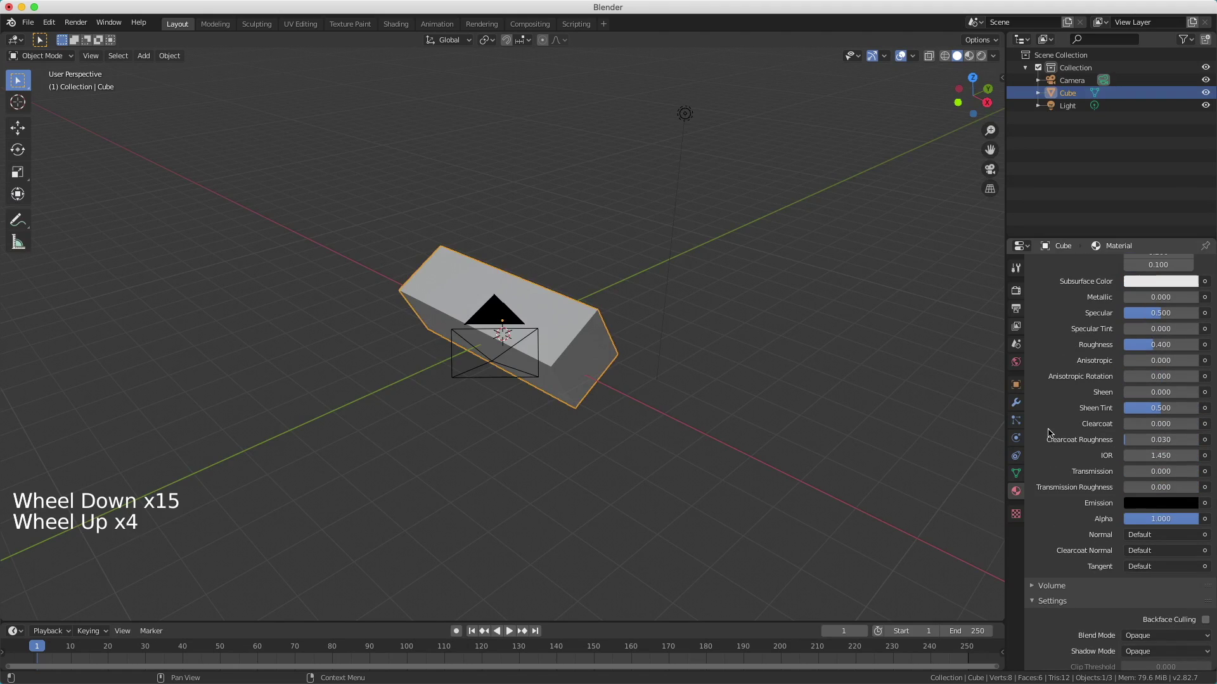
scroll(1049, 434, "up", 6)
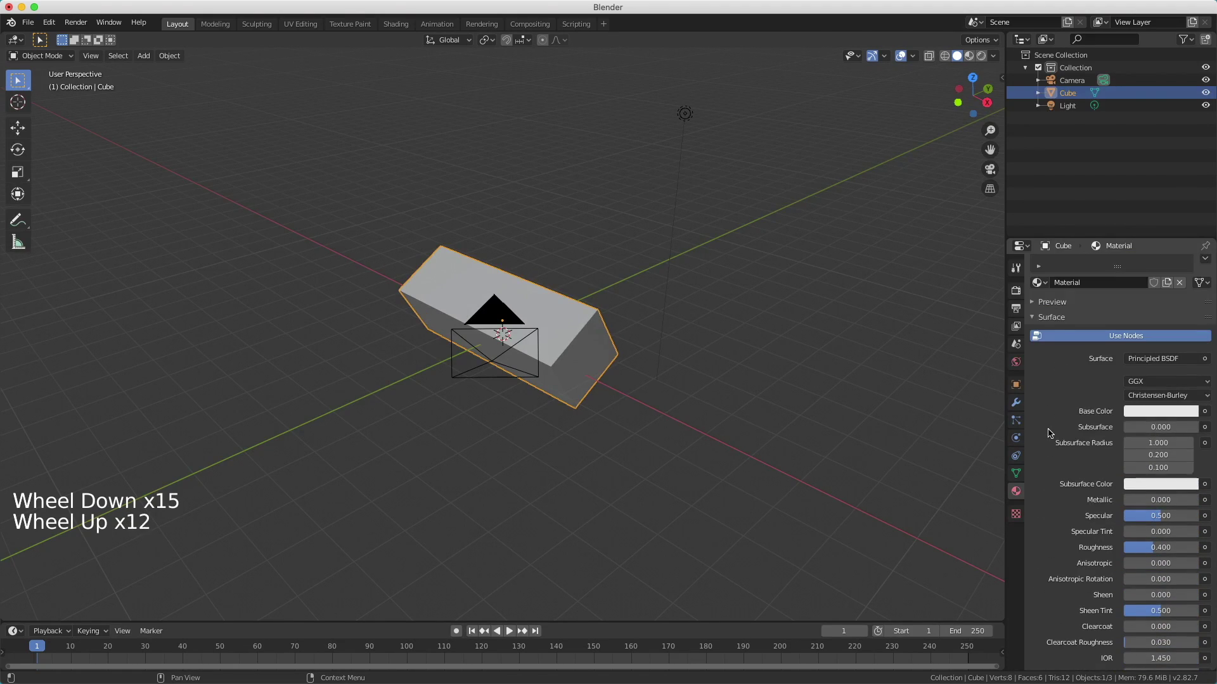
scroll(1049, 433, "up", 1)
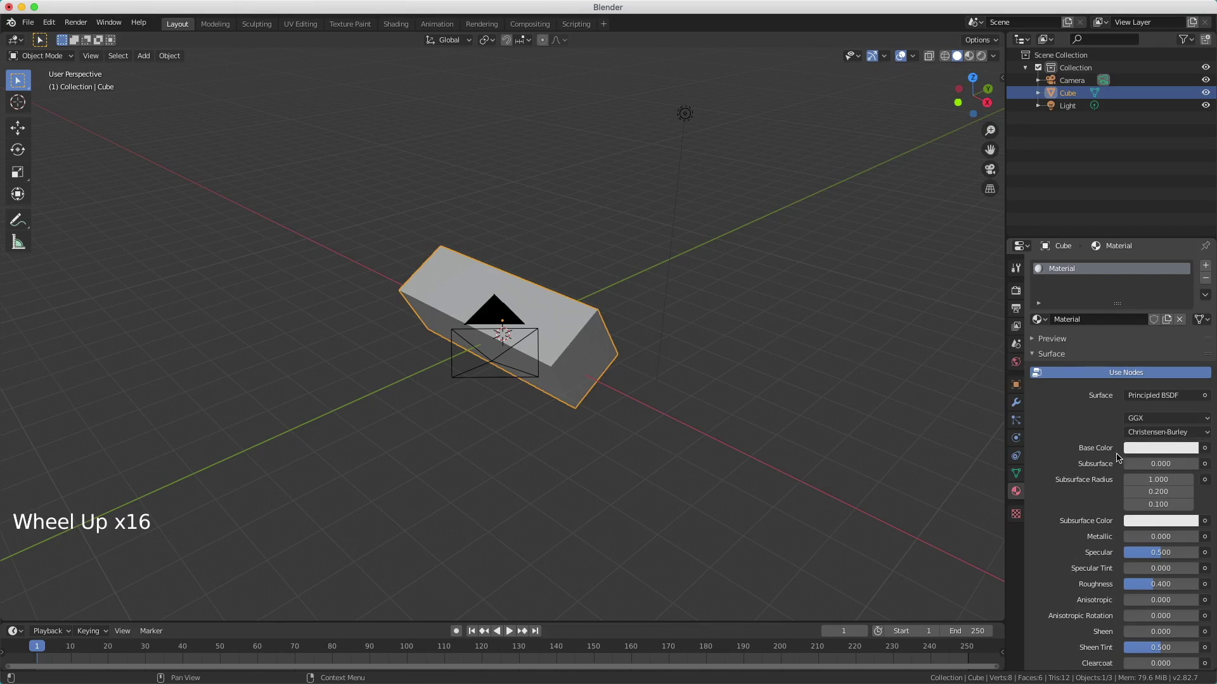
left_click(1160, 452)
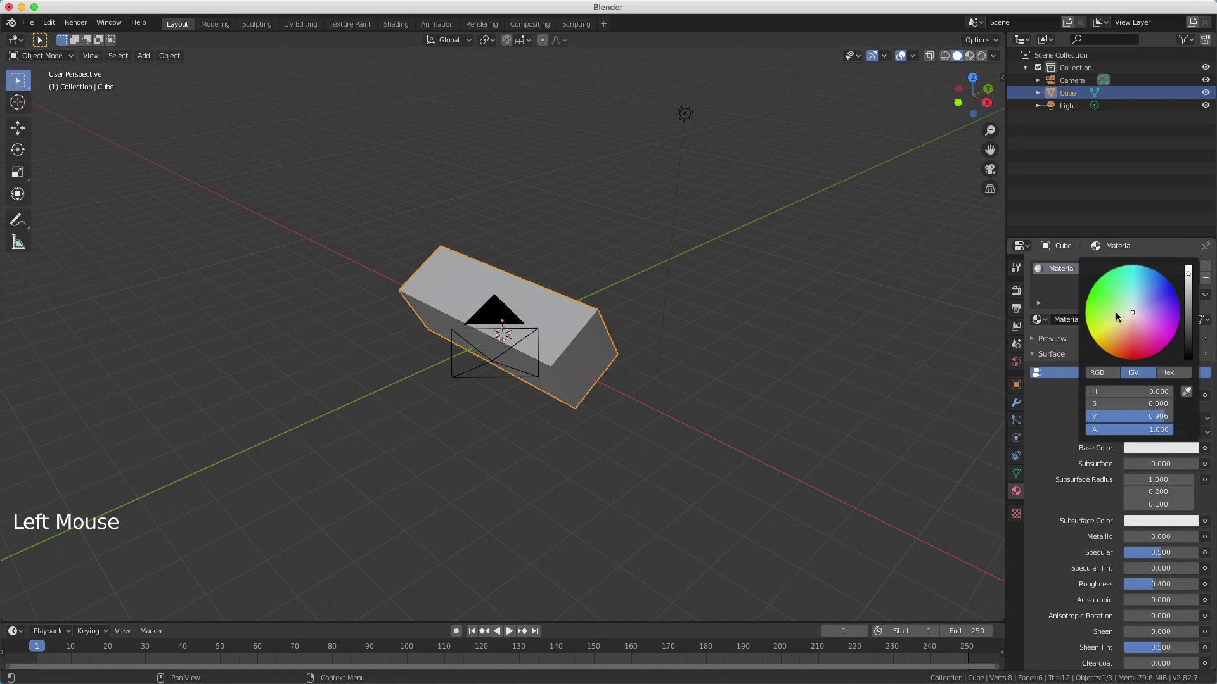
left_click(1154, 451)
mouse_move(1131, 311)
left_mouse_down()
mouse_move(1134, 354)
mouse_move(1107, 349)
mouse_move(1129, 357)
left_mouse_up()
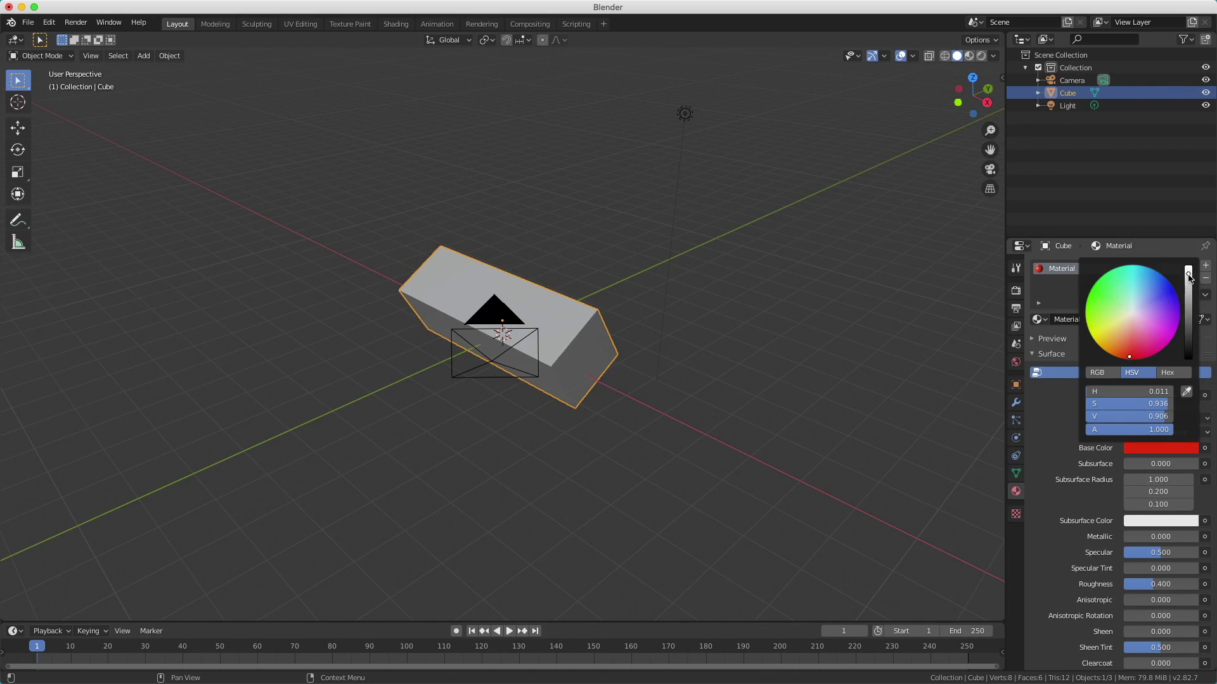
mouse_move(1188, 277)
left_mouse_down()
mouse_move(1188, 335)
mouse_move(1188, 267)
left_mouse_up()
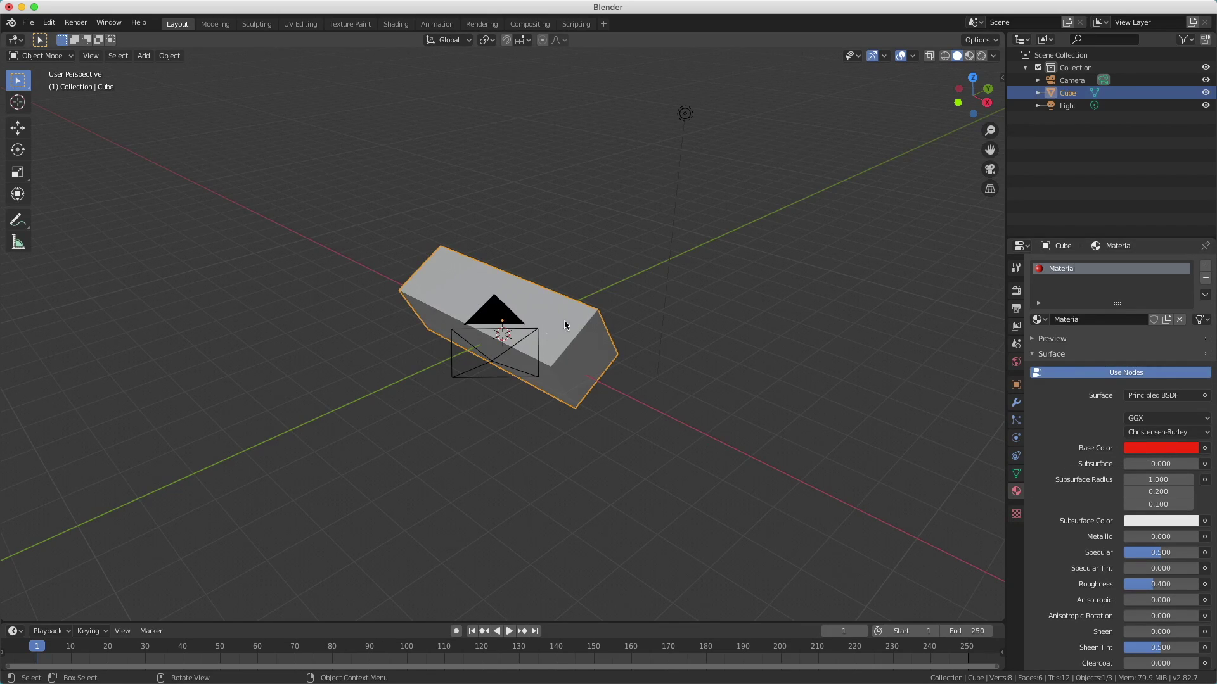
Render an image of the red cube, check the material color, and close the render window.
left_click(76, 22)
left_click(87, 37)
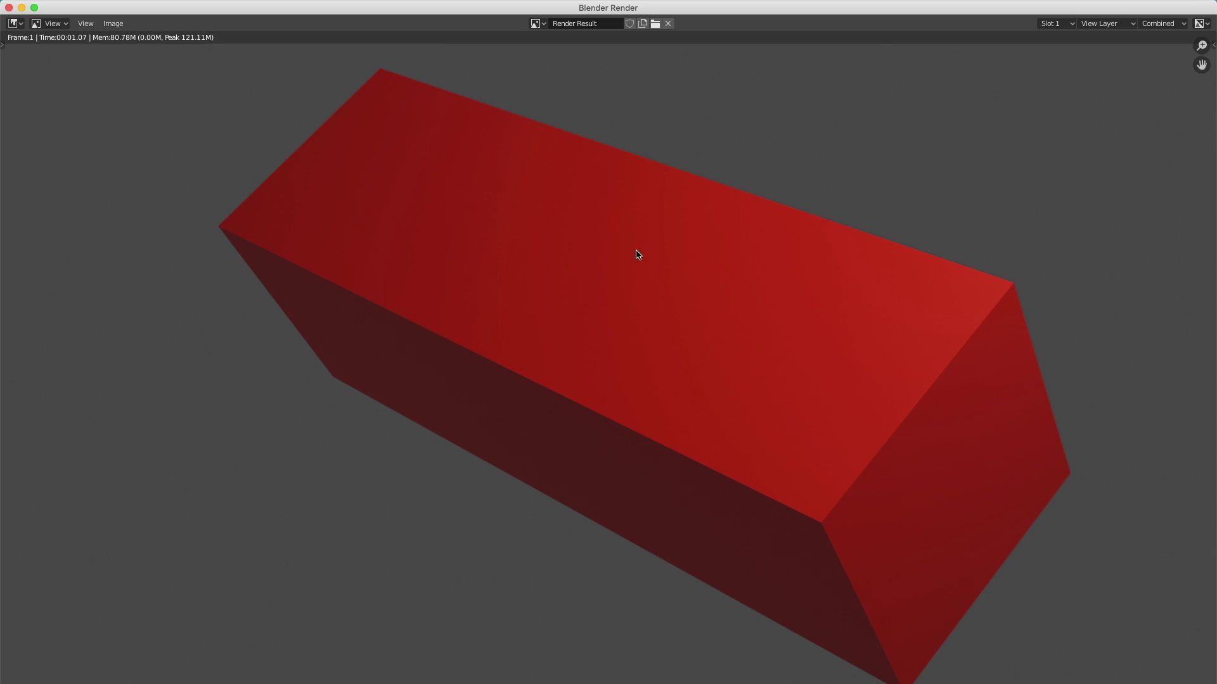
key("Escape")
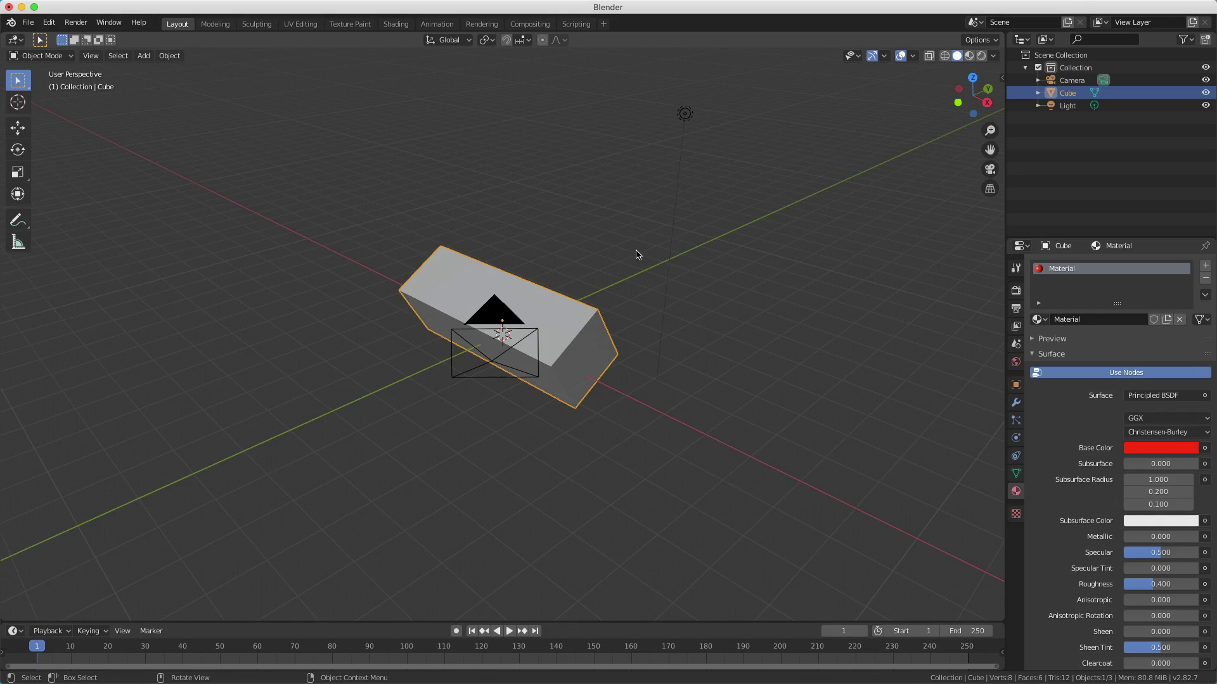
Compare the cube in Wireframe, Solid, Material Preview and Rendered viewport shading, finishing in Material Preview.
left_click(944, 56)
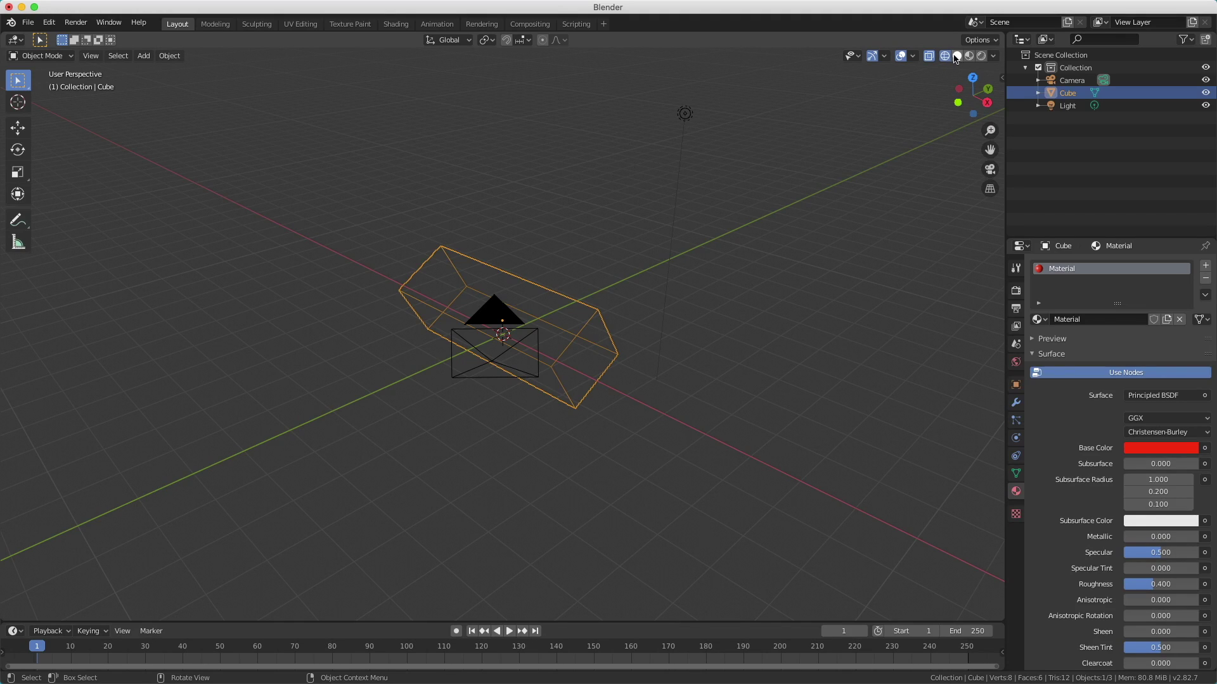
left_click(956, 56)
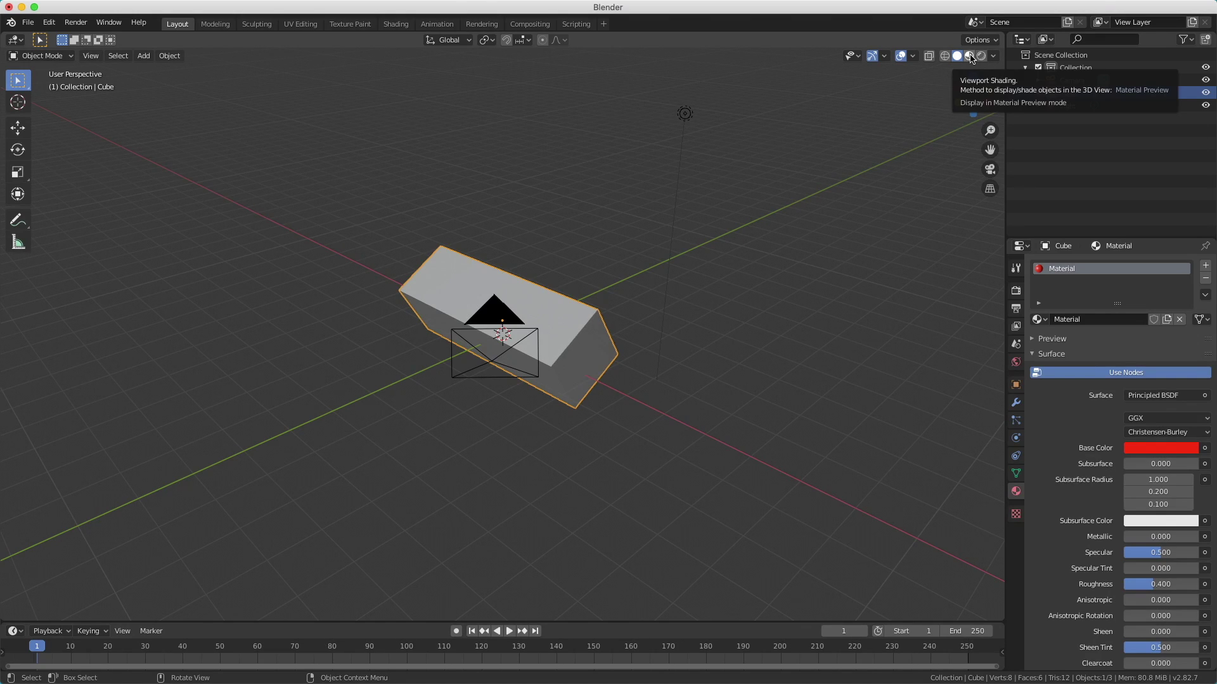
left_click(970, 57)
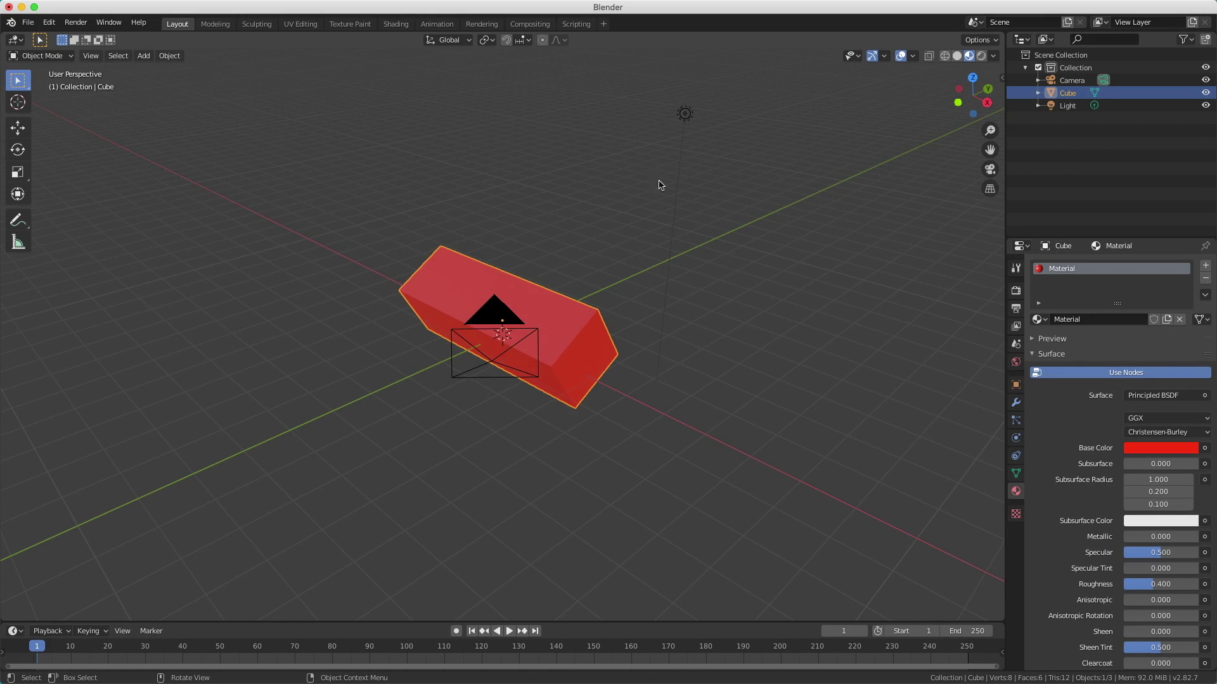
left_click(984, 61)
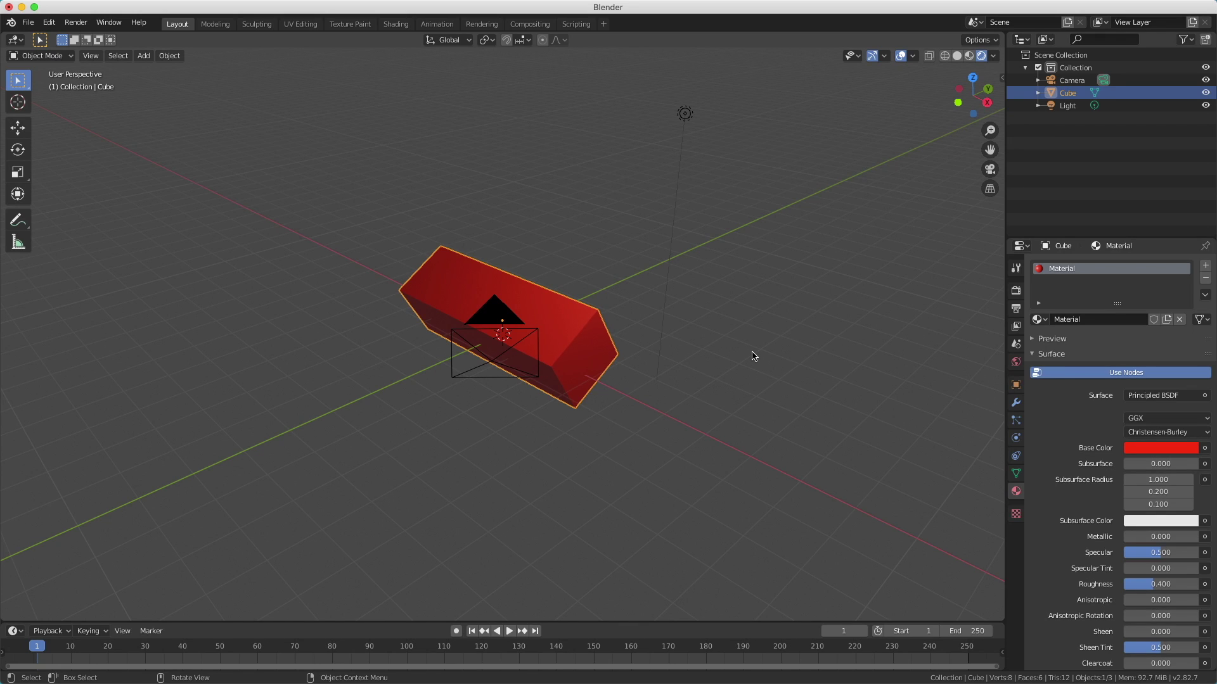
middle_click_drag(761, 340, 732, 322)
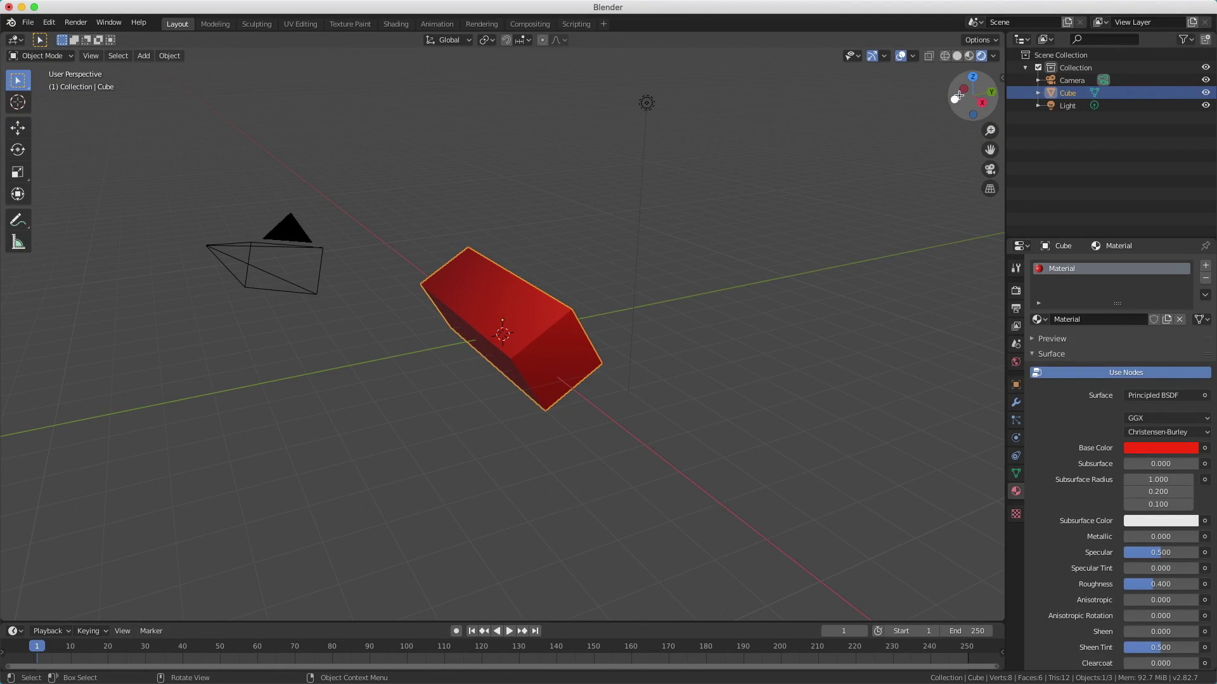
left_click(970, 58)
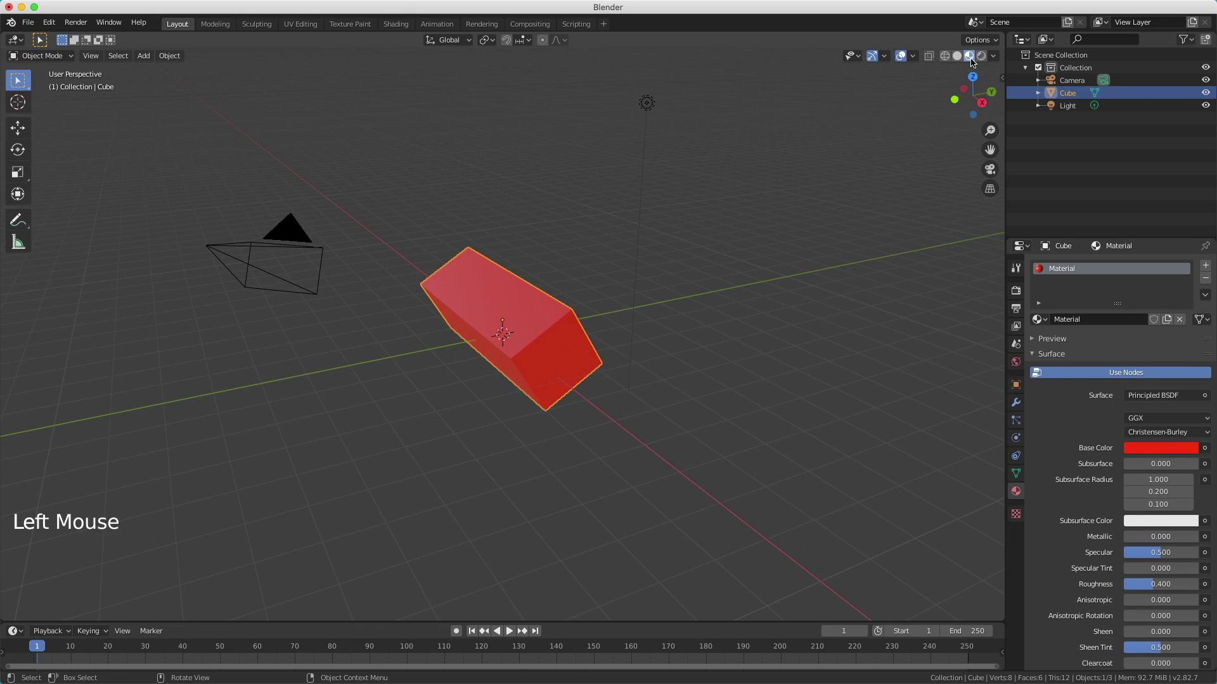